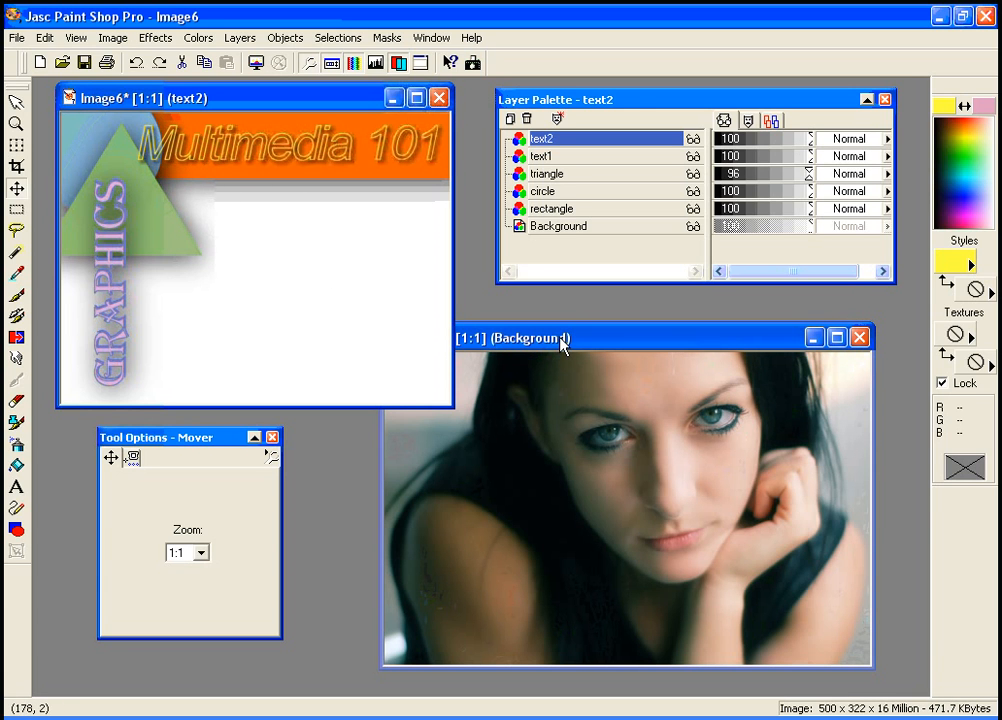
Set the selection type to Hexagon and draw a hexagonal selection around the woman's face in Image7
left_click_drag(561, 343, 524, 331)
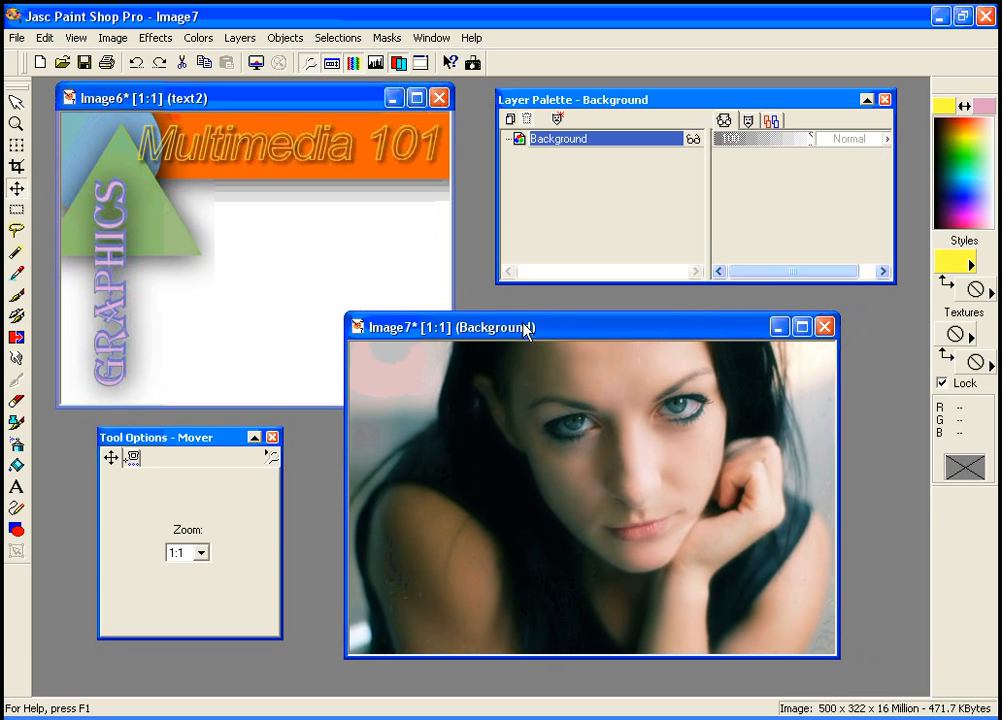
left_click(16, 213)
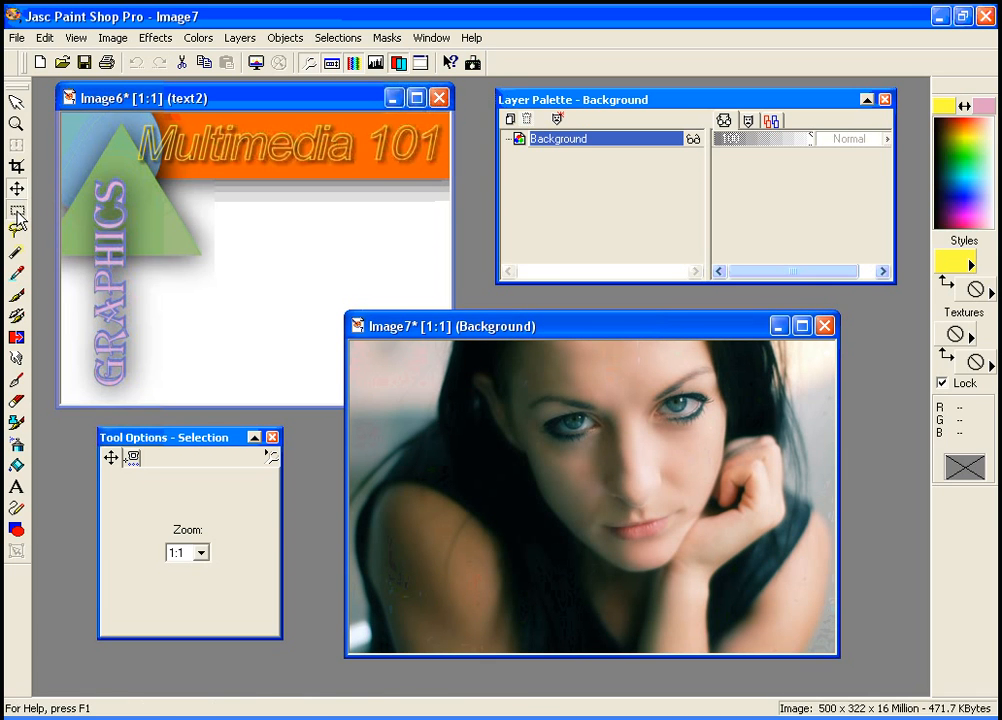
left_click(243, 524)
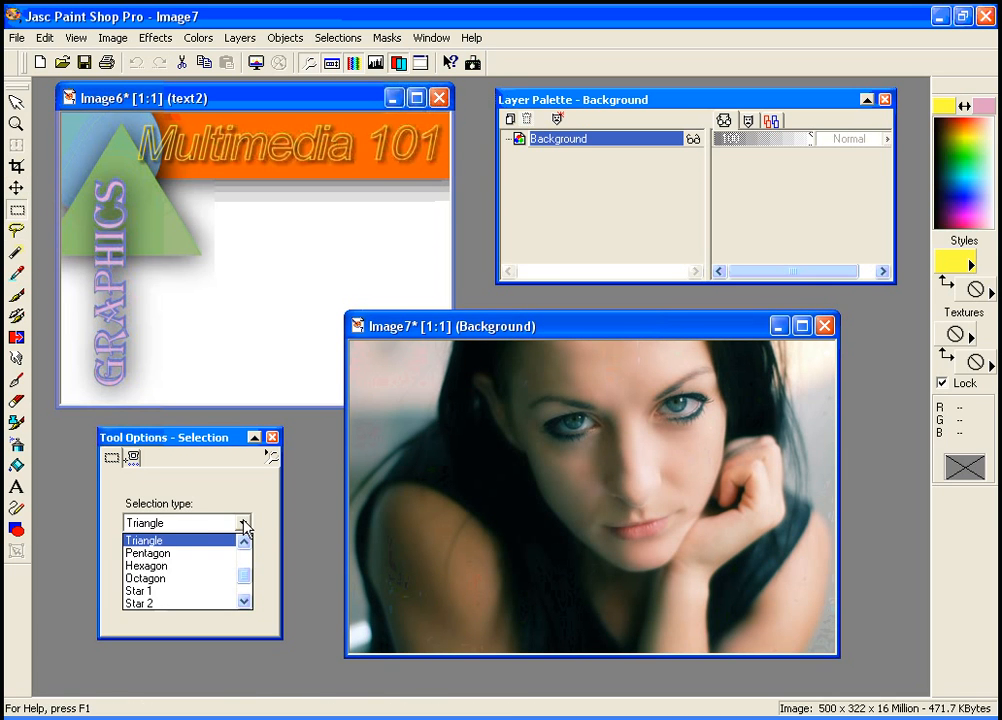
left_click(210, 566)
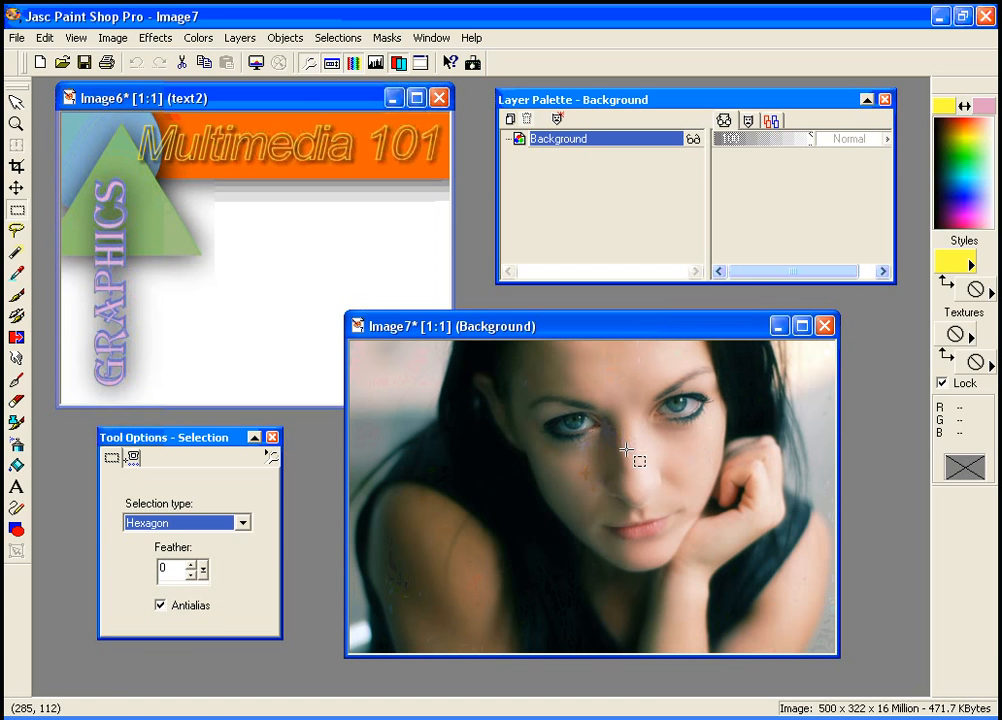
left_click_drag(634, 453, 688, 506)
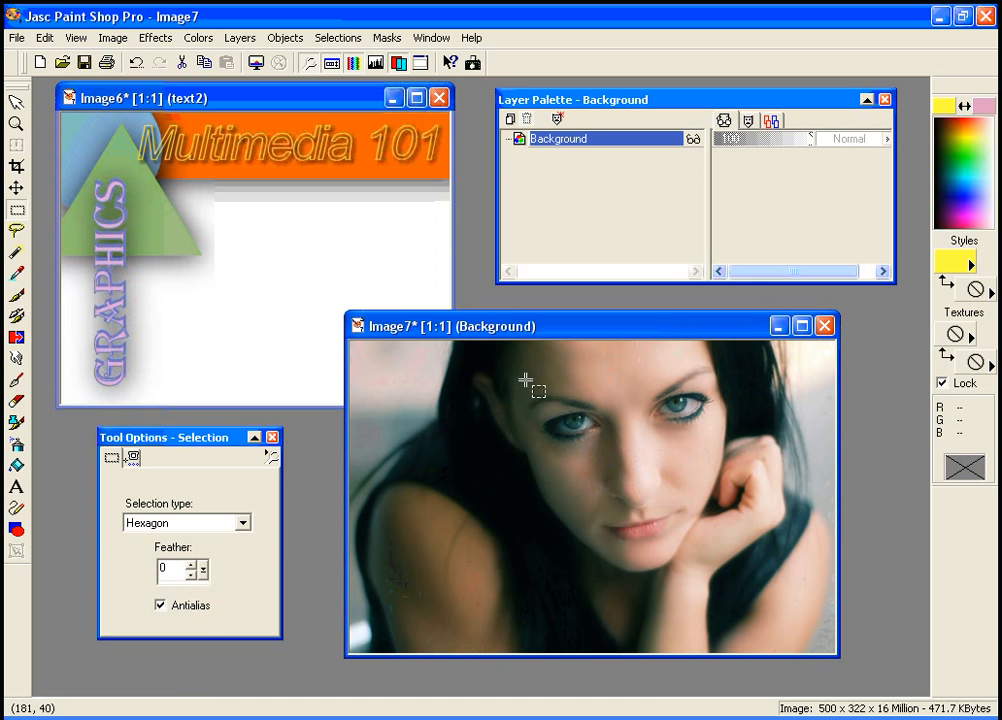
left_click_drag(529, 350, 739, 513)
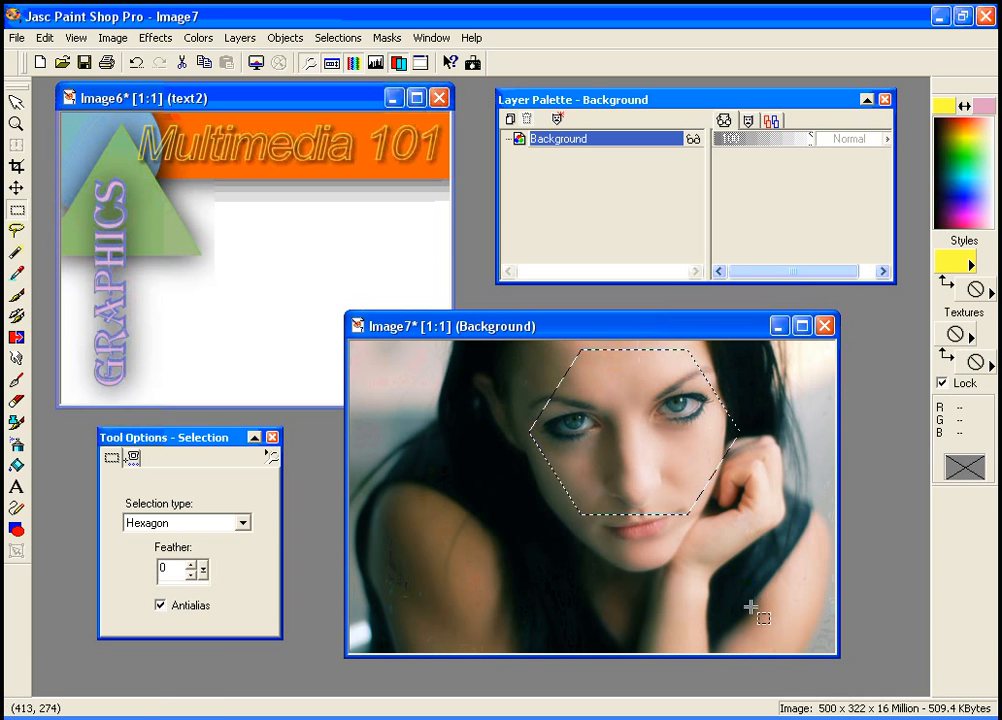
Copy the hexagonal selection and paste it into Image6 as a new layer, moving it beside the triangle
left_click(45, 38)
left_click(66, 166)
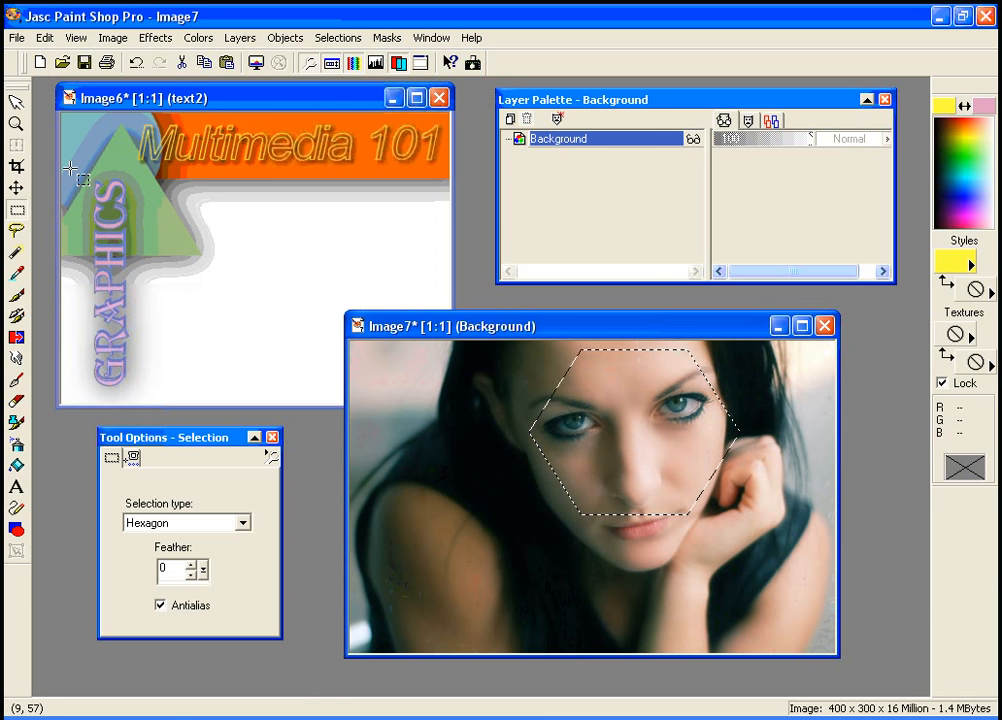
left_click(247, 100)
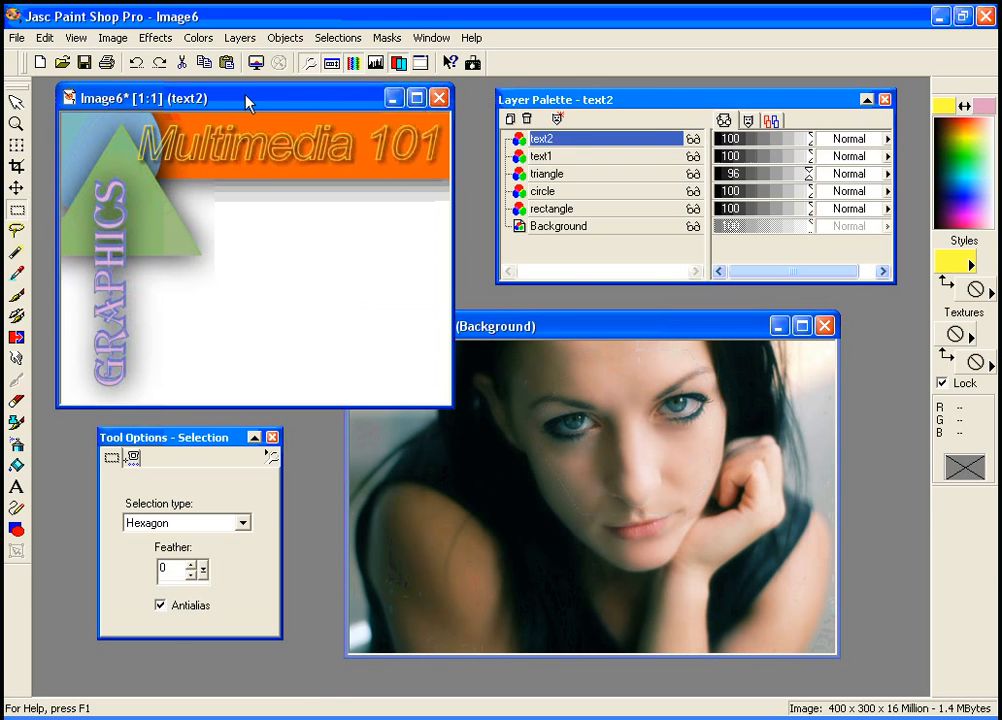
left_click(44, 37)
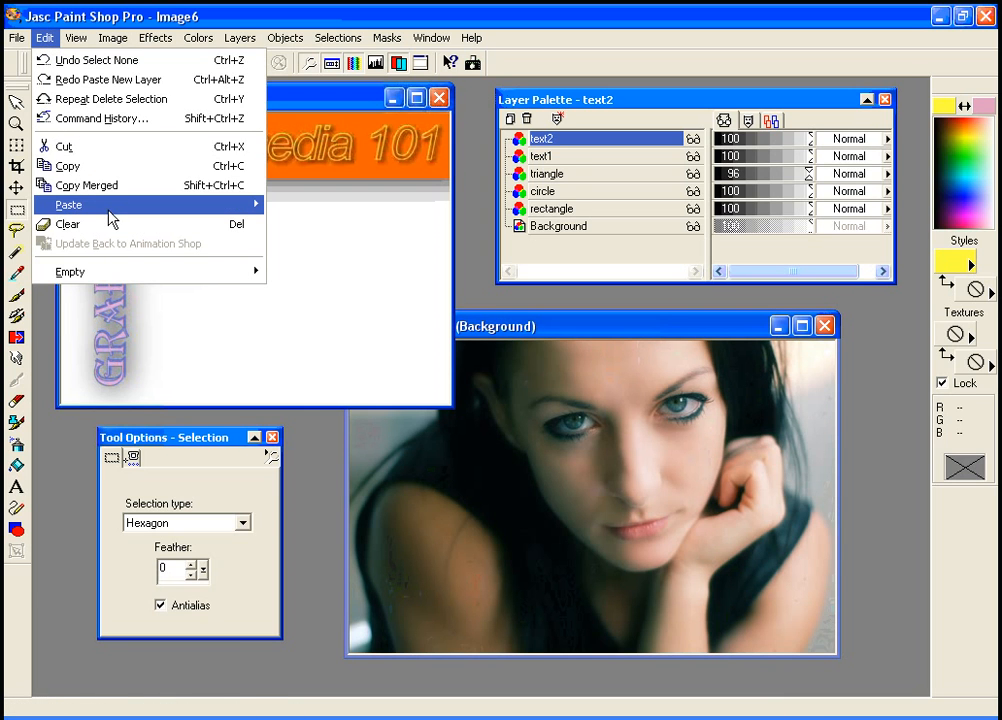
mouse_move(112, 219)
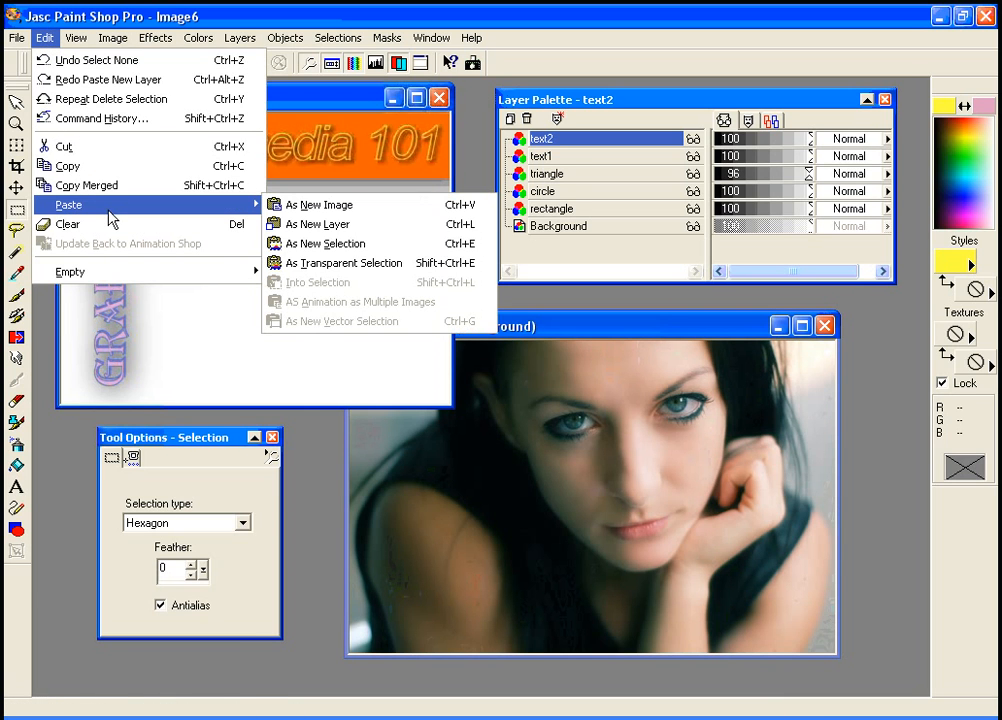
left_click(328, 225)
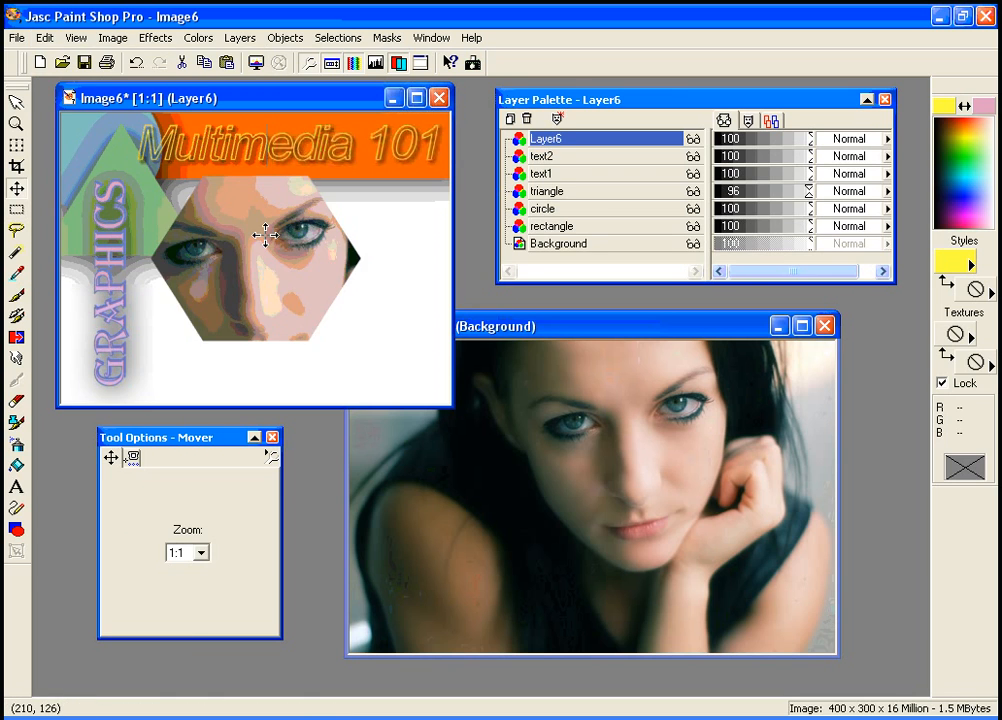
left_click_drag(264, 230, 296, 258)
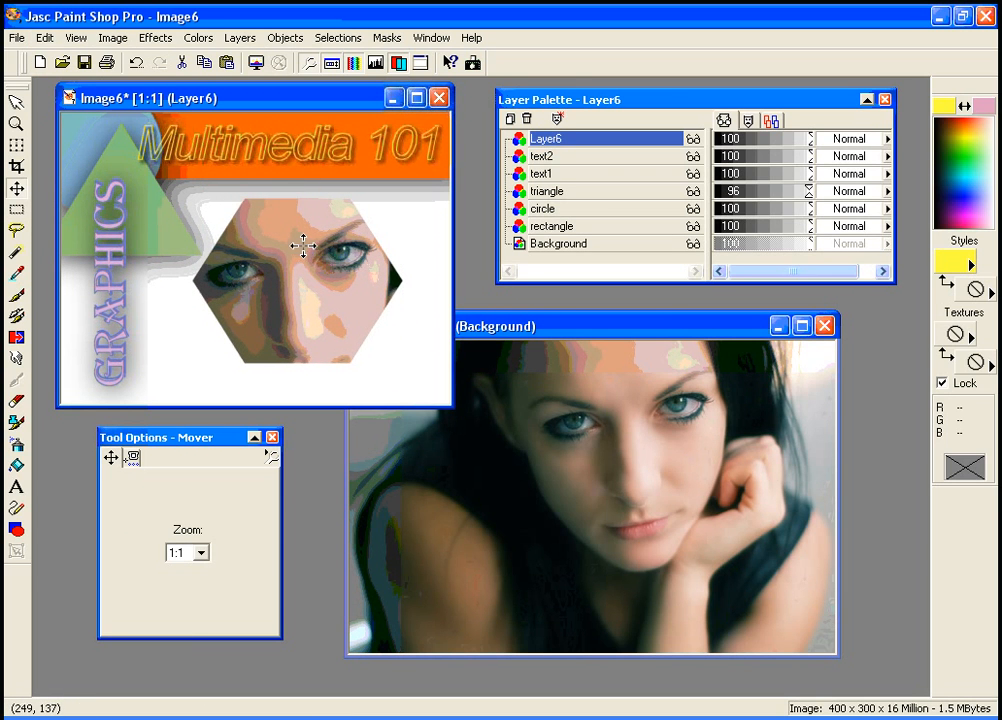
Undo the move and the paste in Image6, and deselect the hexagon in Image7
key("ctrl+z")
key("ctrl+z")
left_click(653, 335)
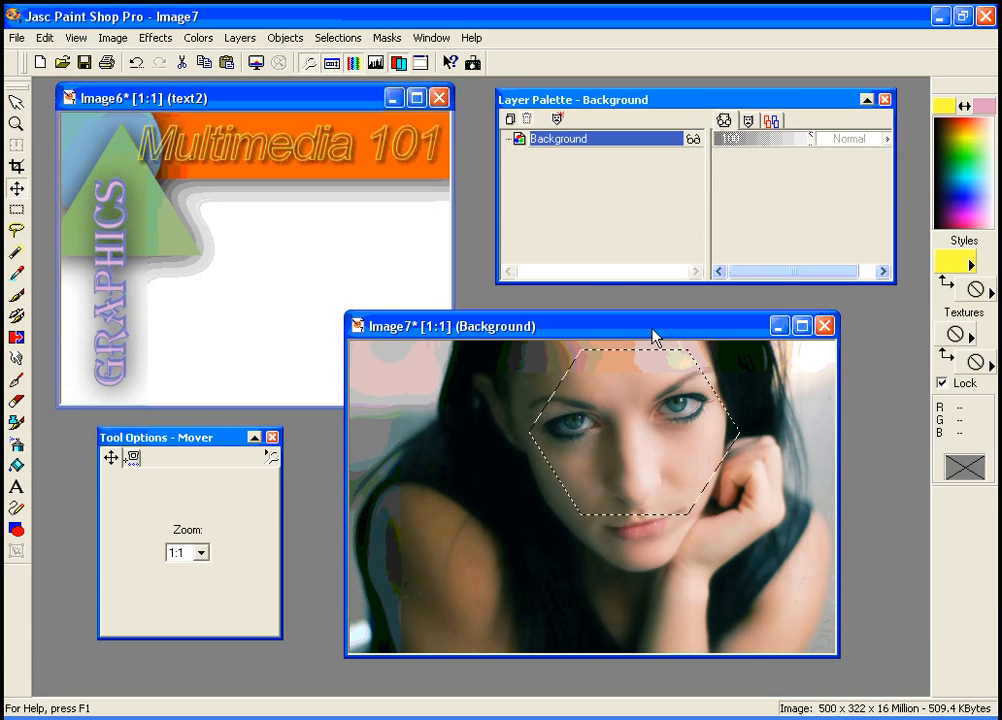
key("ctrl+d")
Copy the whole Image7 photo to the clipboard
mouse_move(523, 333)
left_mouse_down()
mouse_move(577, 329)
mouse_move(541, 338)
left_mouse_up()
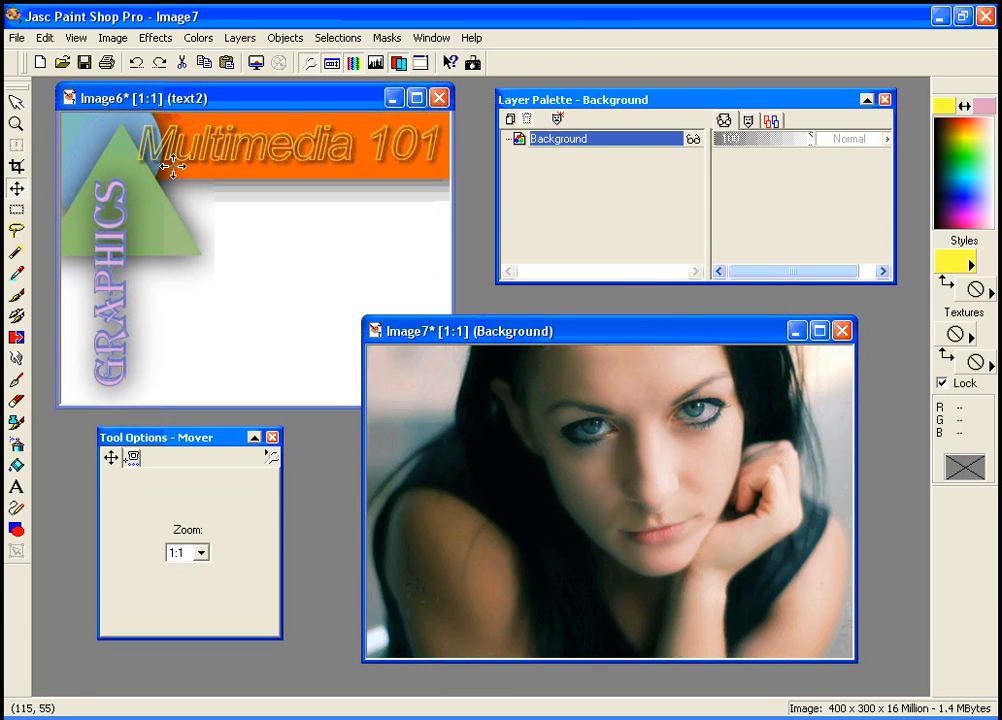
left_click(45, 38)
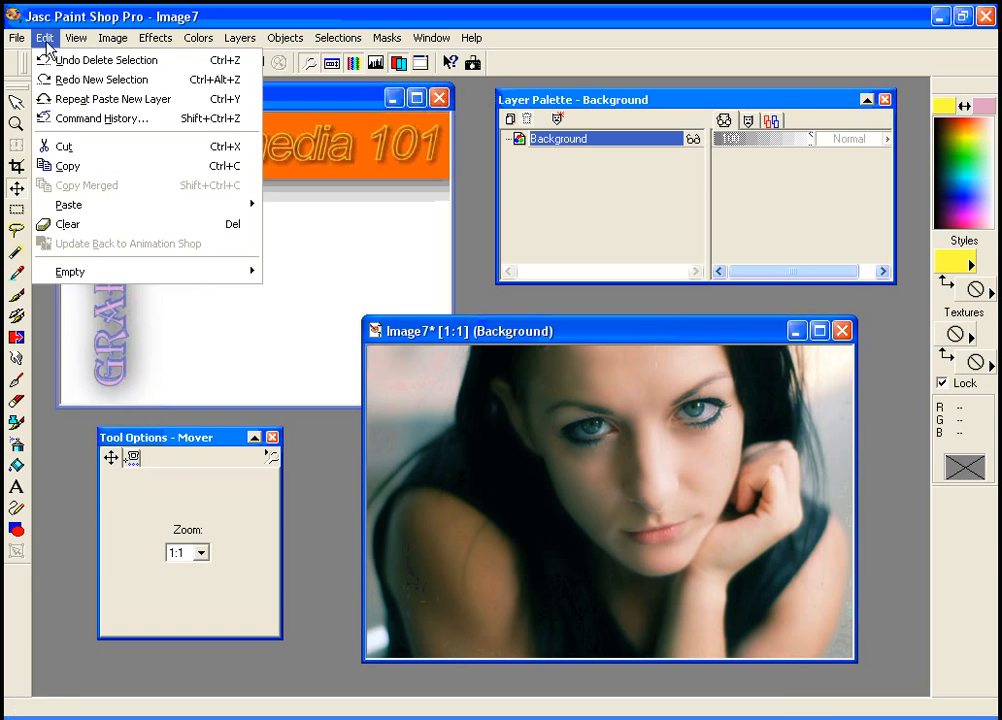
left_click(67, 165)
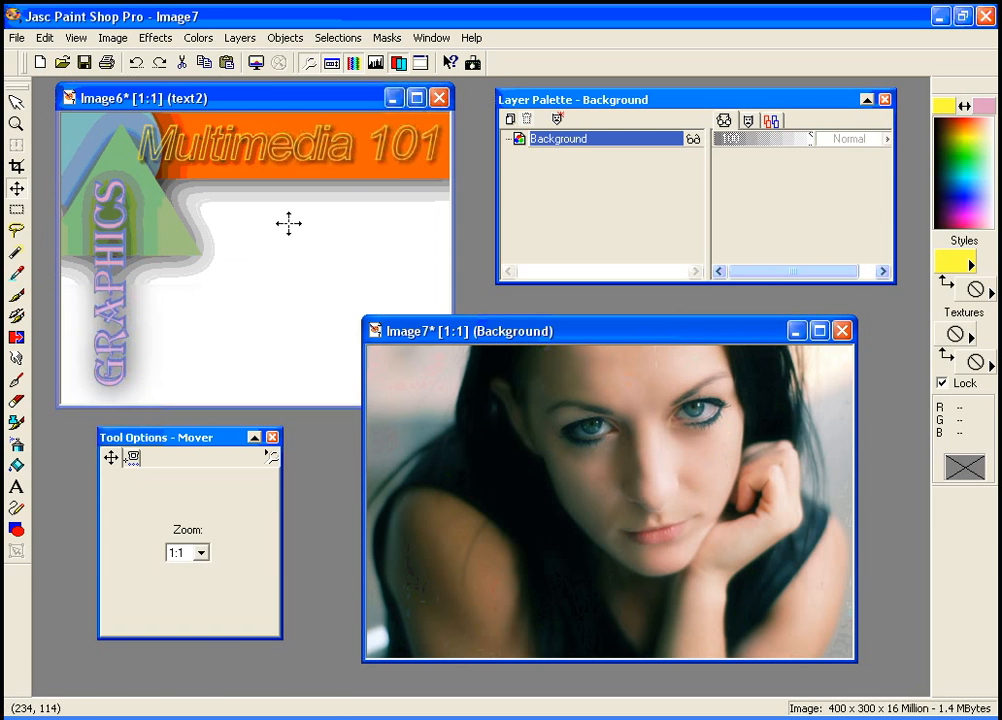
left_click(303, 105)
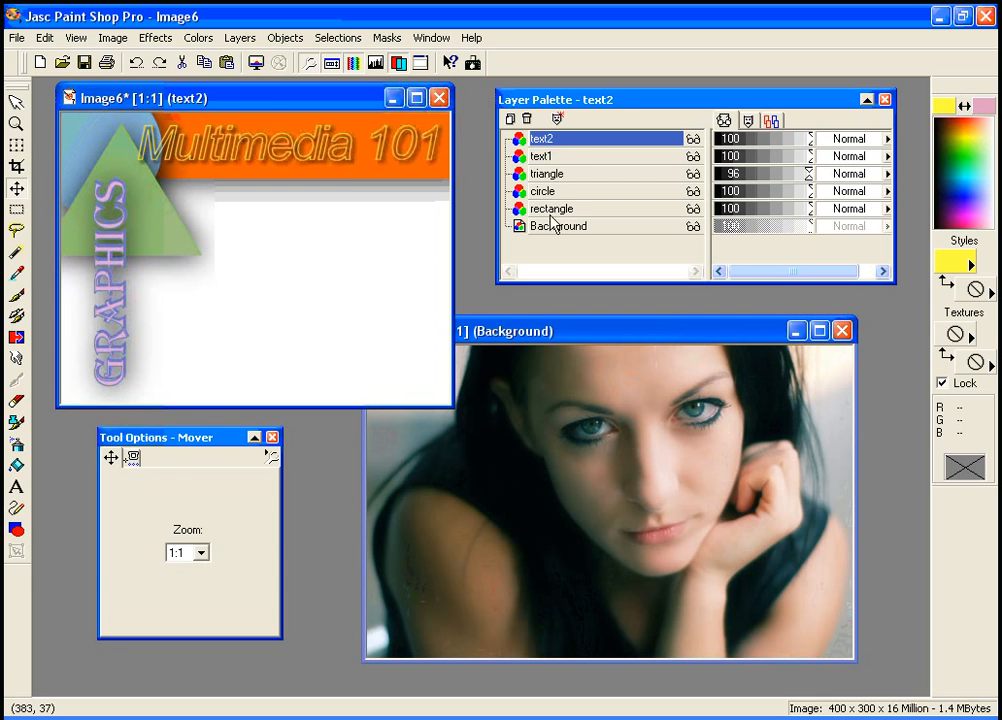
left_click(519, 342)
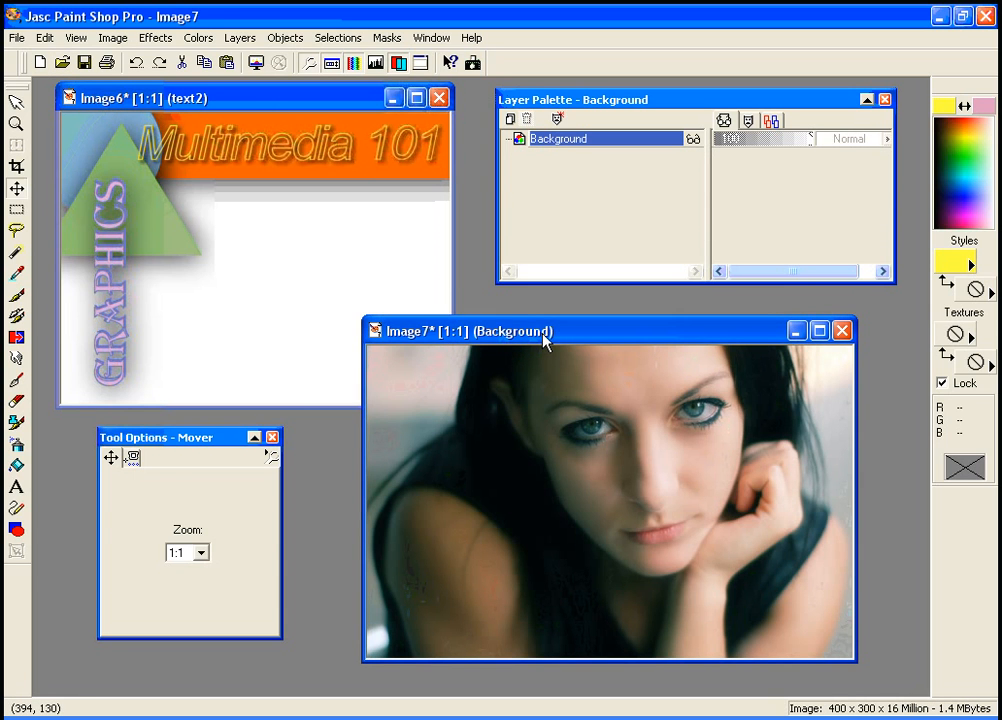
mouse_move(545, 340)
left_mouse_down()
mouse_move(510, 329)
mouse_move(557, 342)
left_mouse_up()
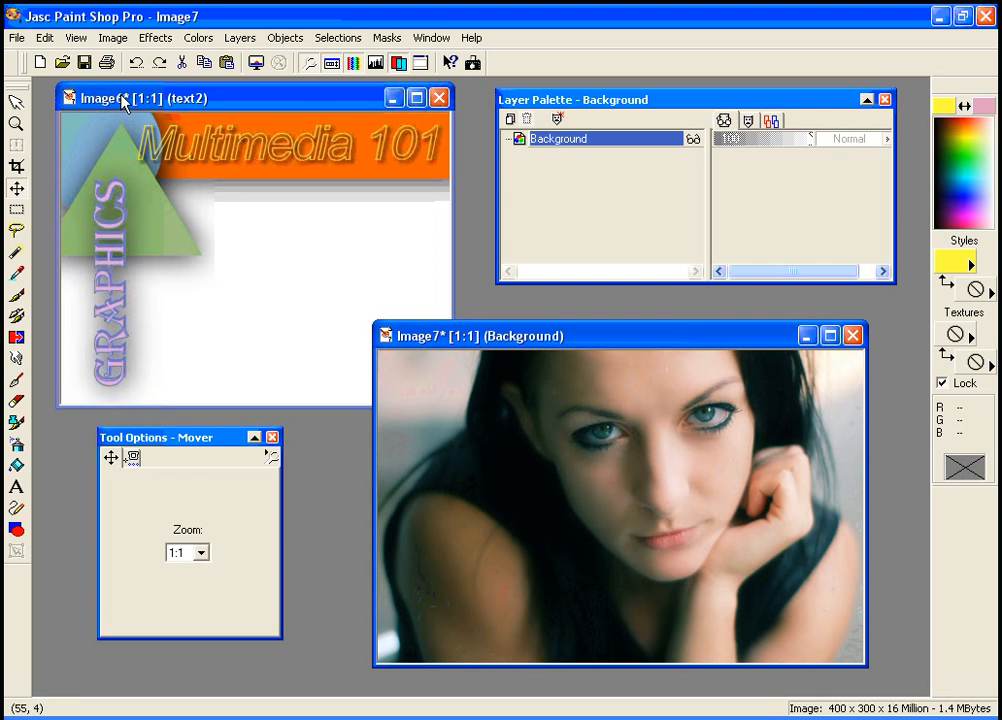
left_click(207, 63)
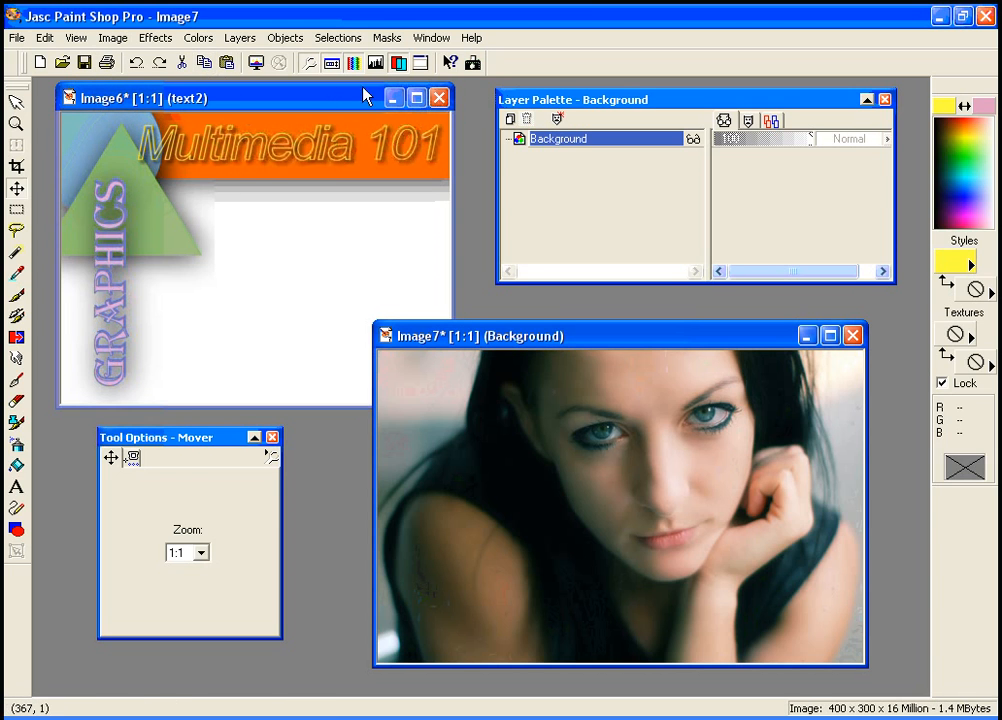
Paste the photo into Image6 as a new selection and position it to fill the canvas
left_click(310, 101)
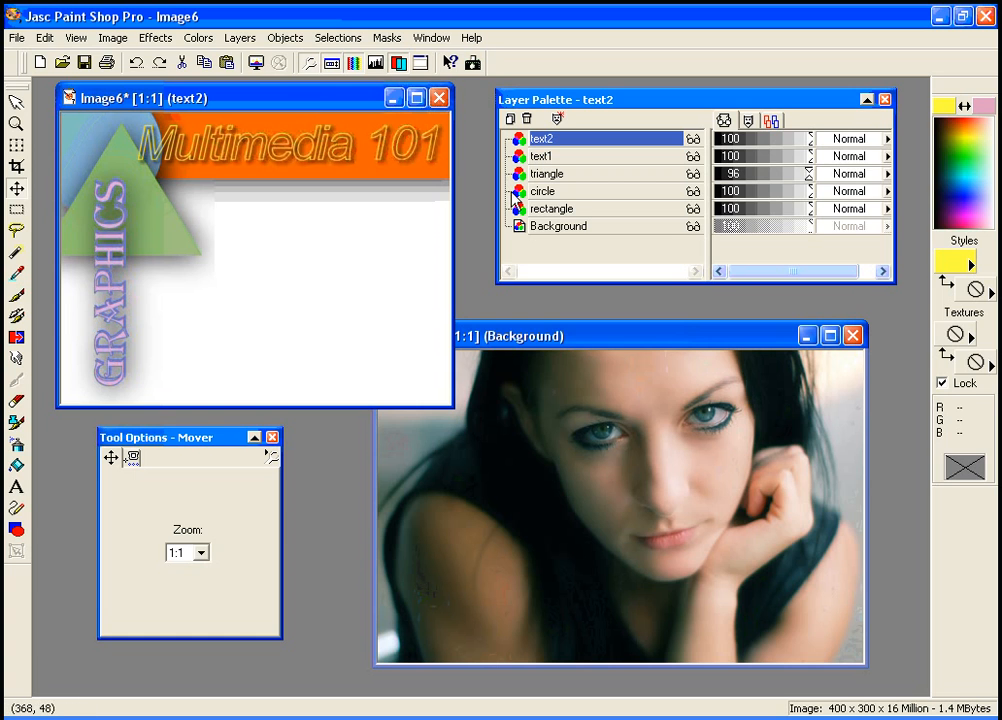
left_click(45, 40)
mouse_move(87, 210)
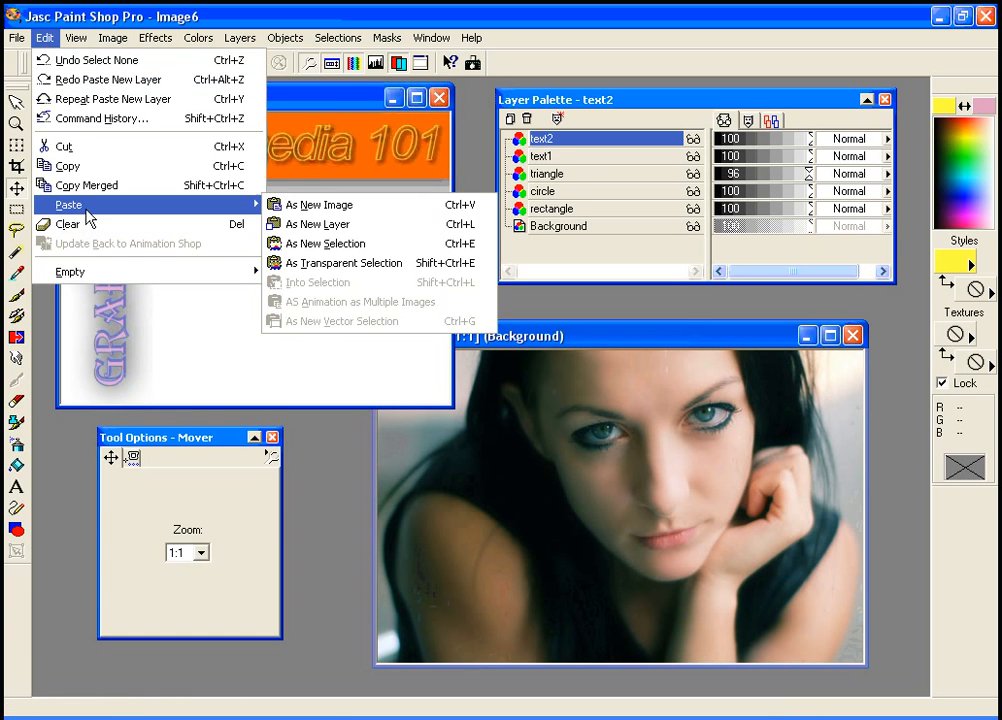
left_click(352, 234)
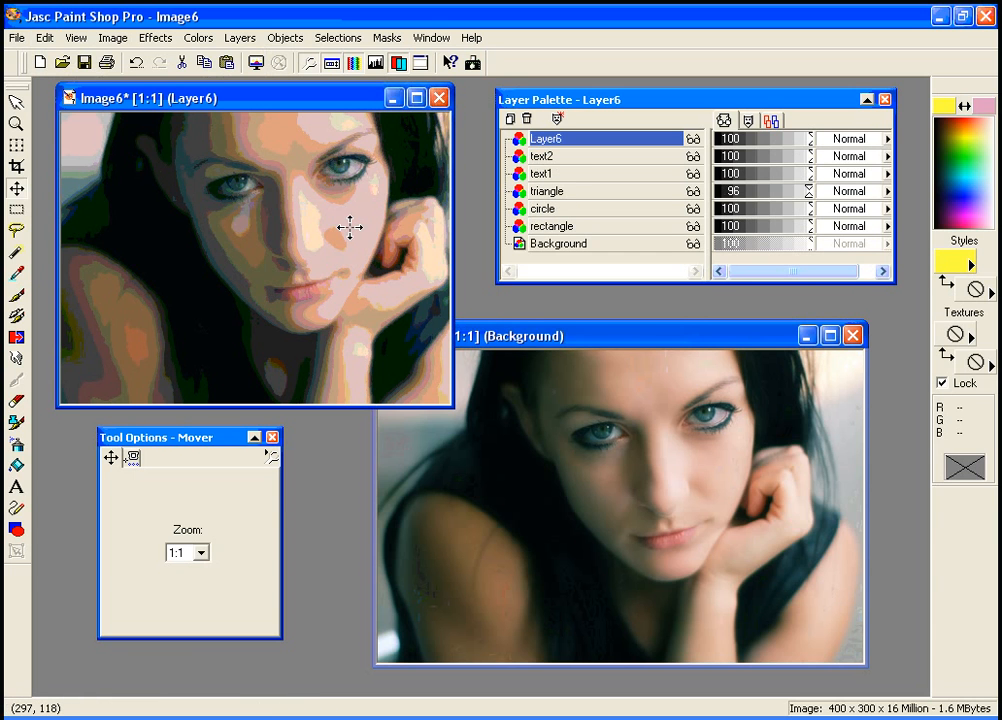
left_click_drag(326, 228, 329, 212)
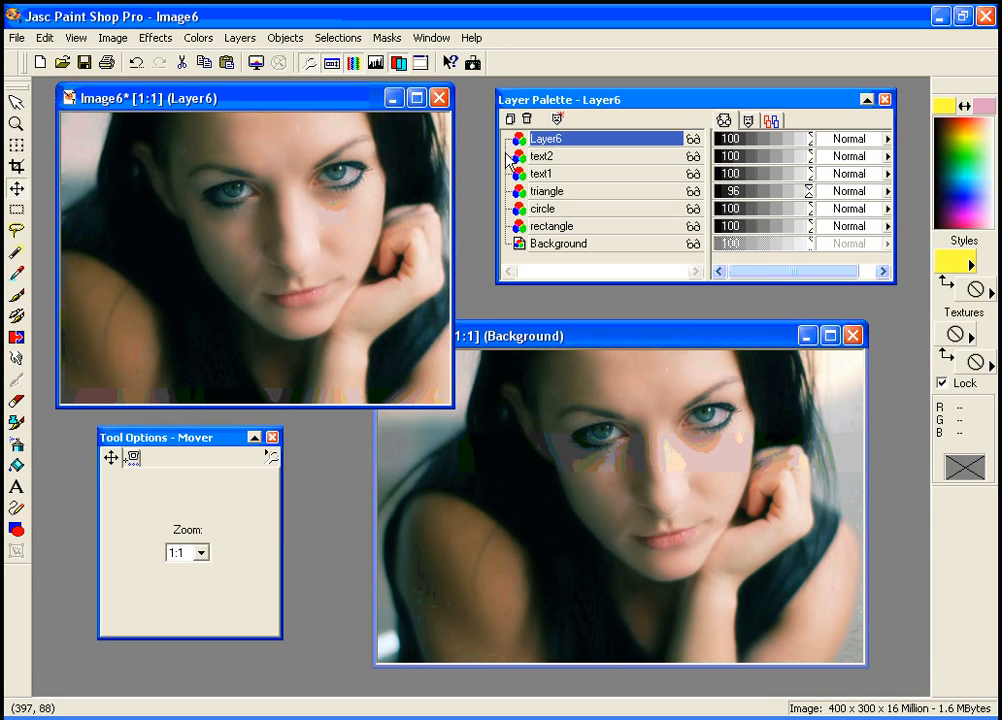
Rename the new photo layer to background image
right_click(557, 146)
left_click(547, 241)
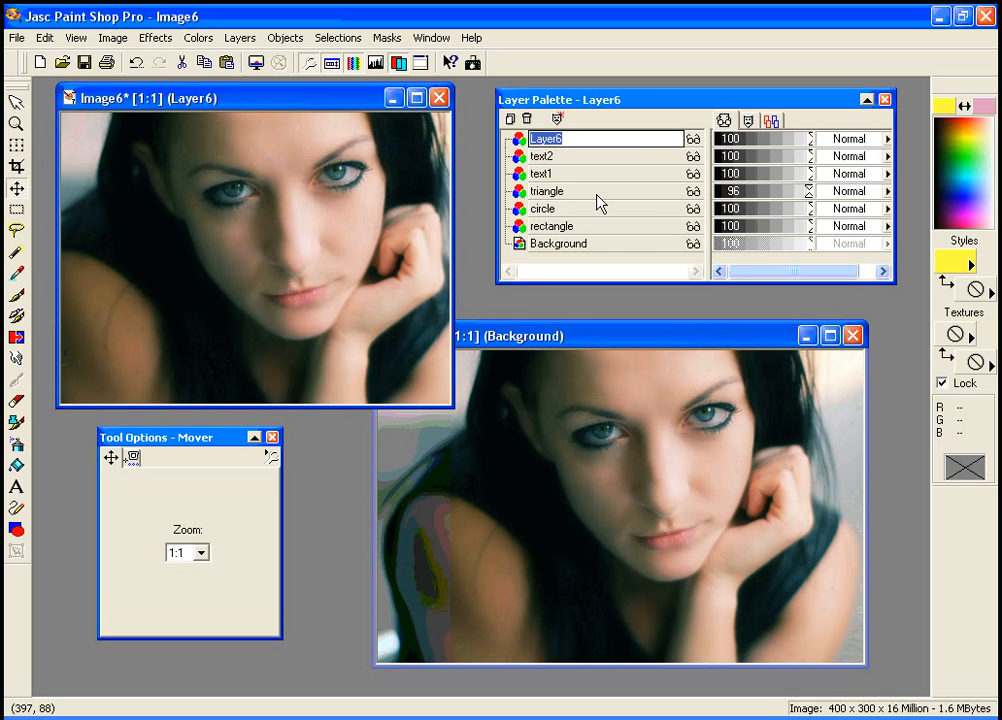
type("bactg")
key("BackSpace")
key("BackSpace")
type("kground ima")
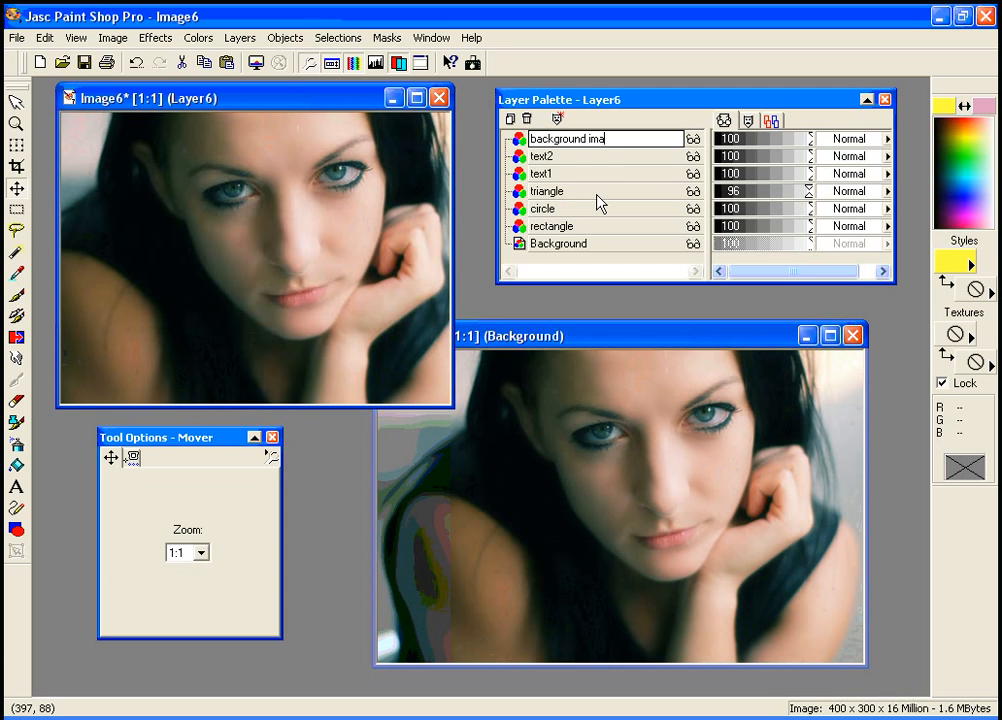
type("ge")
left_click(617, 158)
left_click(591, 143)
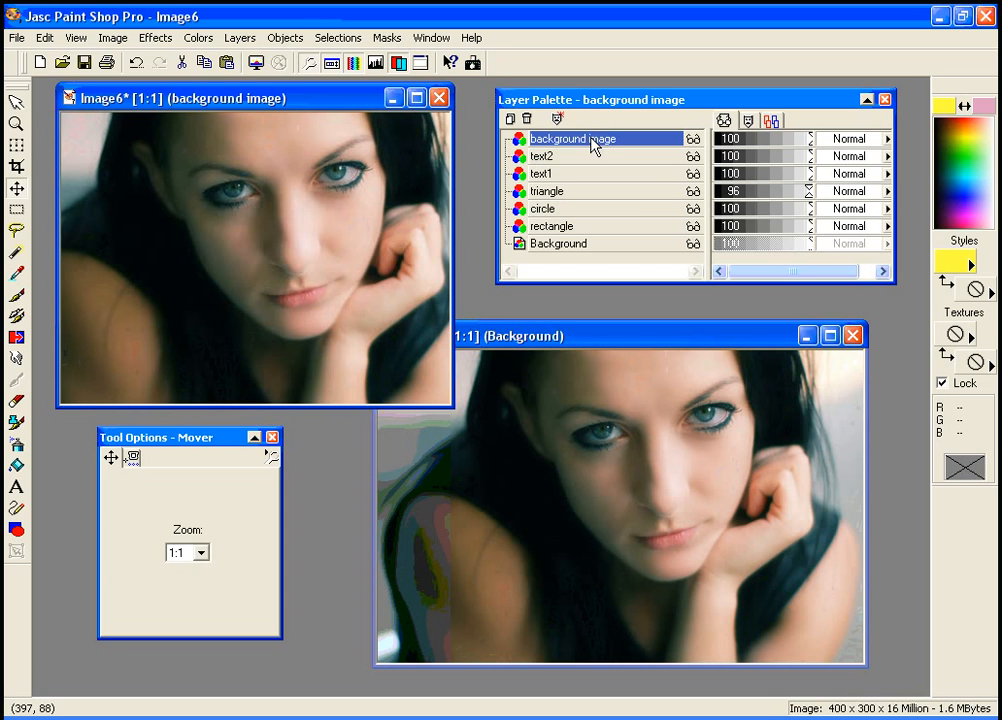
Move the background image layer down to sit just above Background, and shift the photo slightly downward
left_click_drag(552, 143, 553, 240)
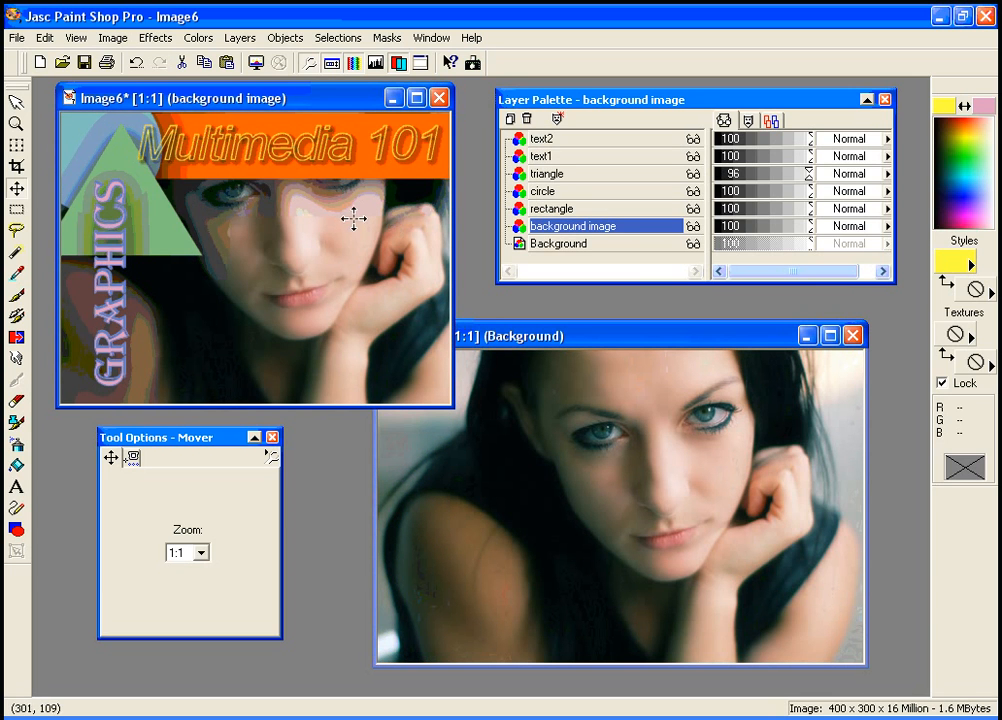
left_click_drag(353, 218, 350, 263)
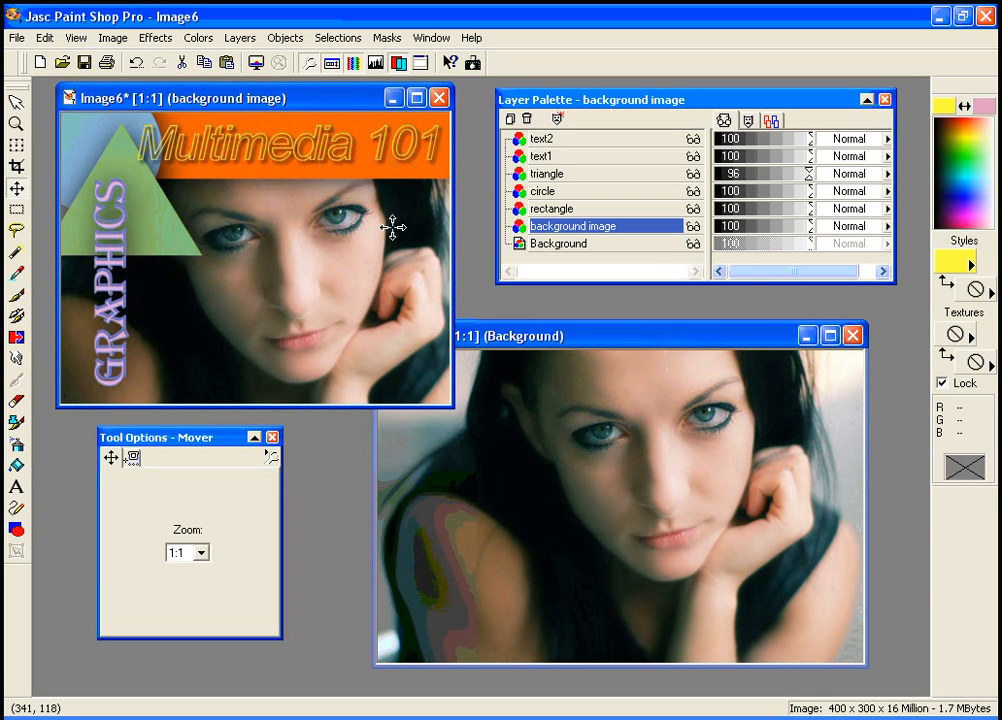
Set the background image layer's opacity to 81
left_click_drag(811, 230, 786, 238)
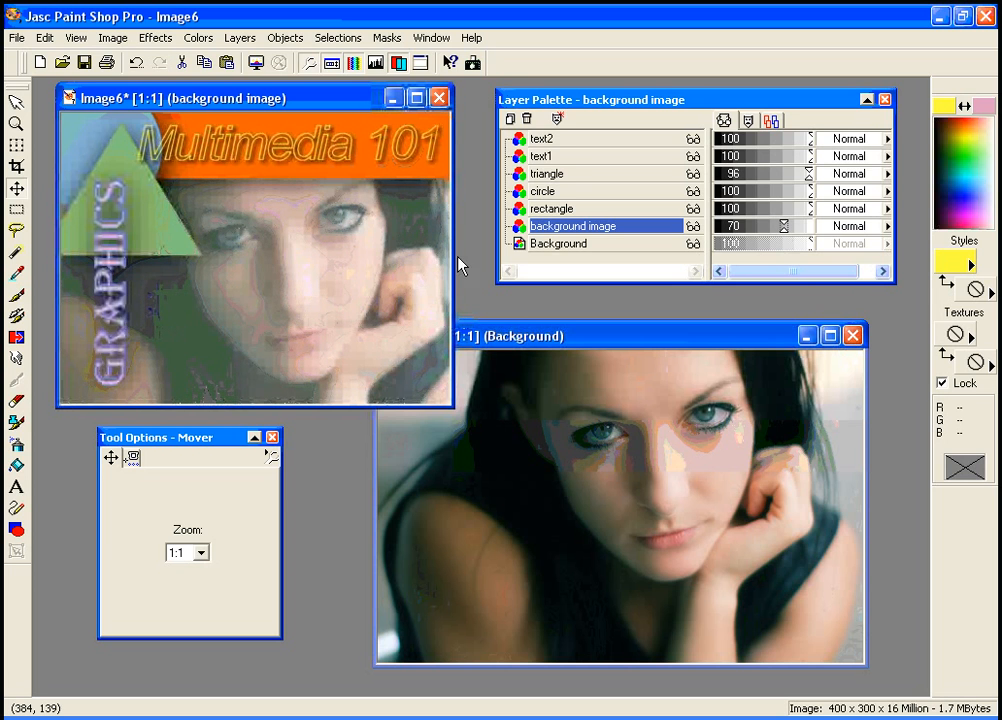
left_click_drag(445, 258, 412, 262)
left_click_drag(782, 226, 798, 230)
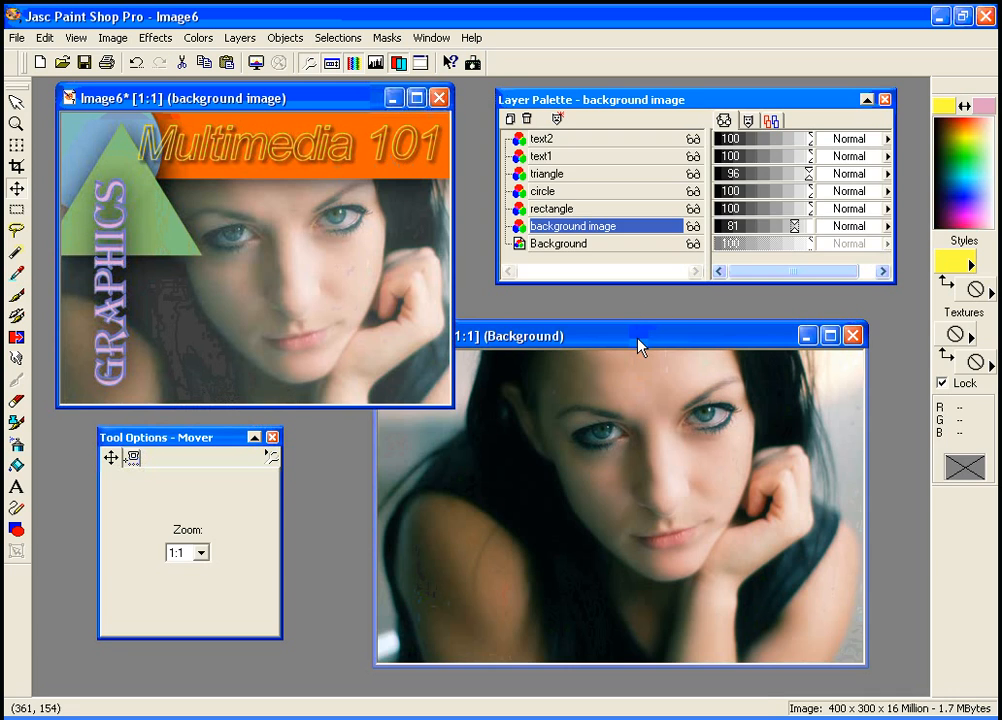
left_click_drag(640, 340, 615, 327)
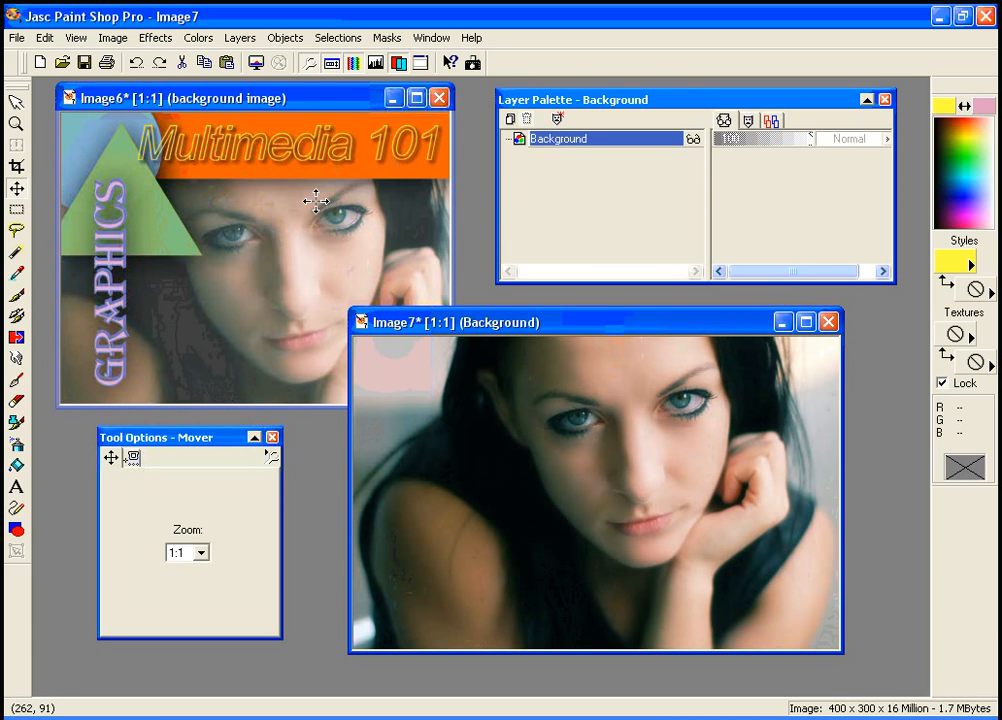
left_click(283, 103)
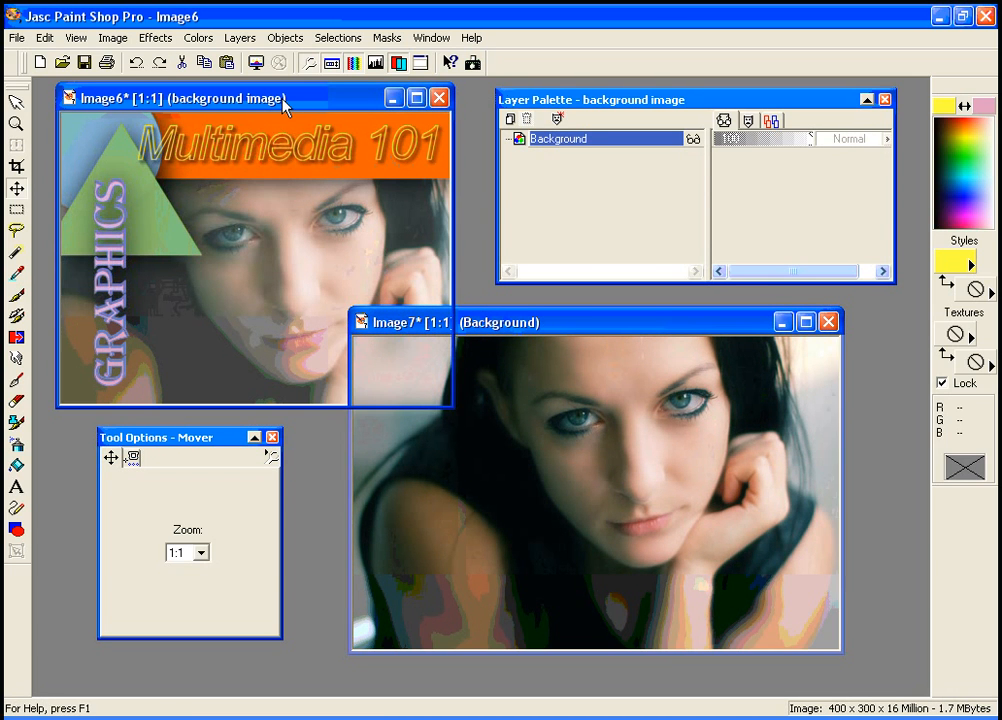
left_click(543, 328)
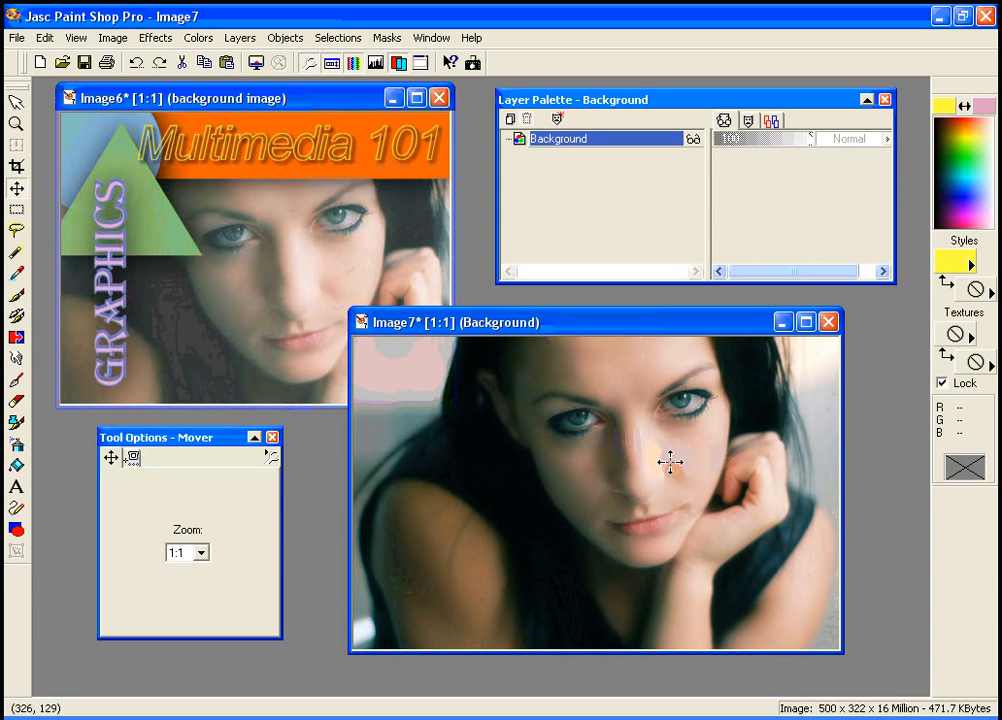
Select the woman's left eye in Image7 with an ellipse selection feathered at 13
left_click(16, 209)
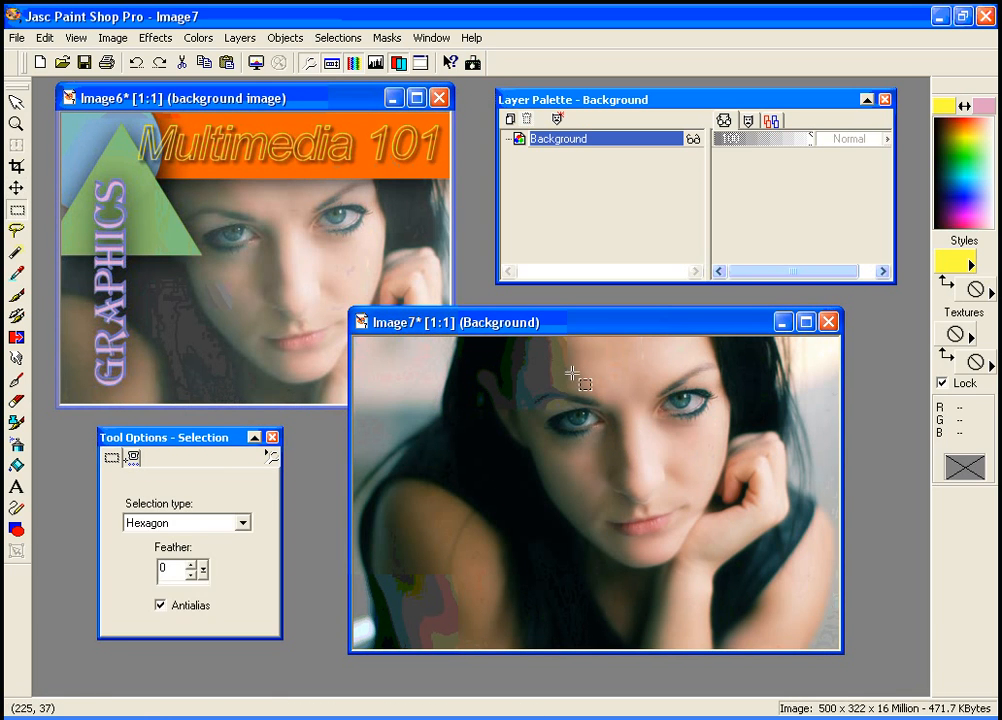
left_click(242, 523)
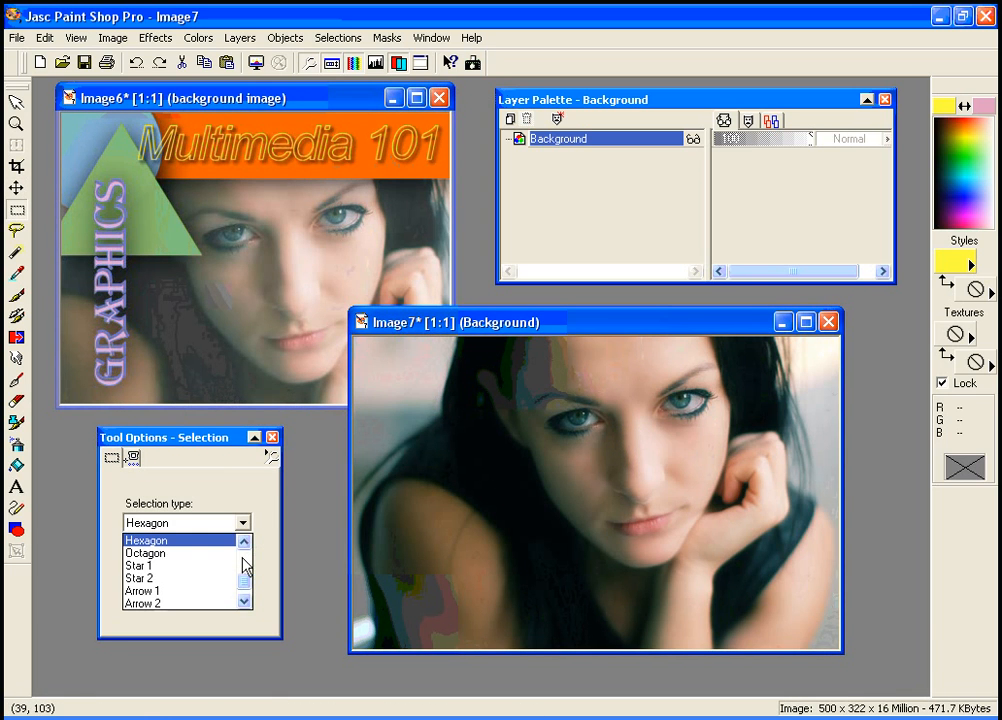
left_click_drag(248, 588, 248, 575)
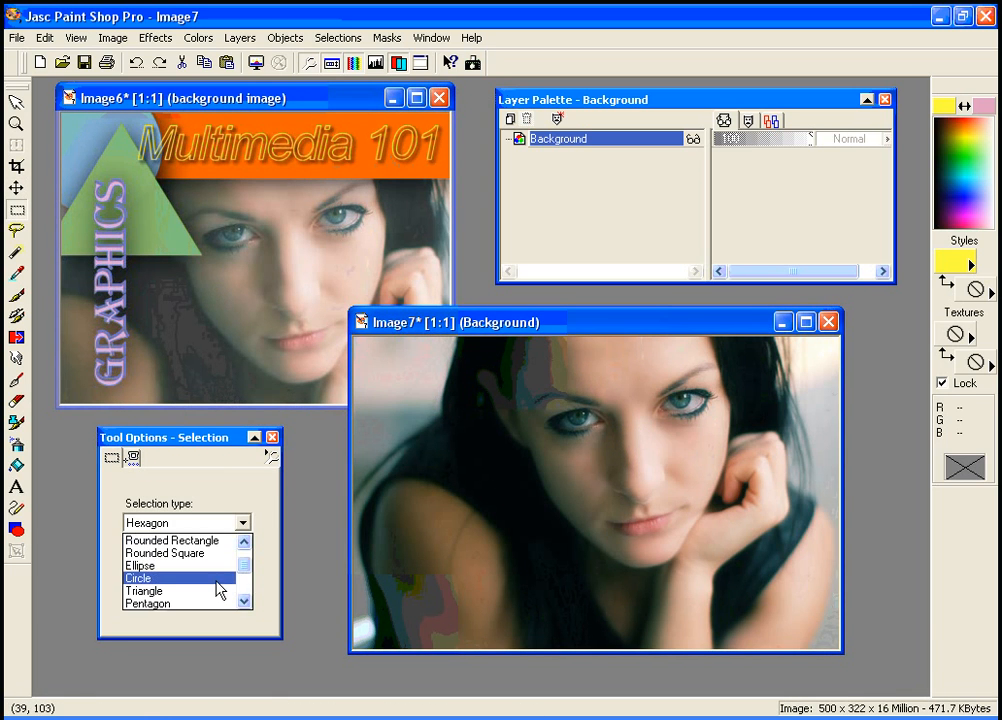
left_click(215, 578)
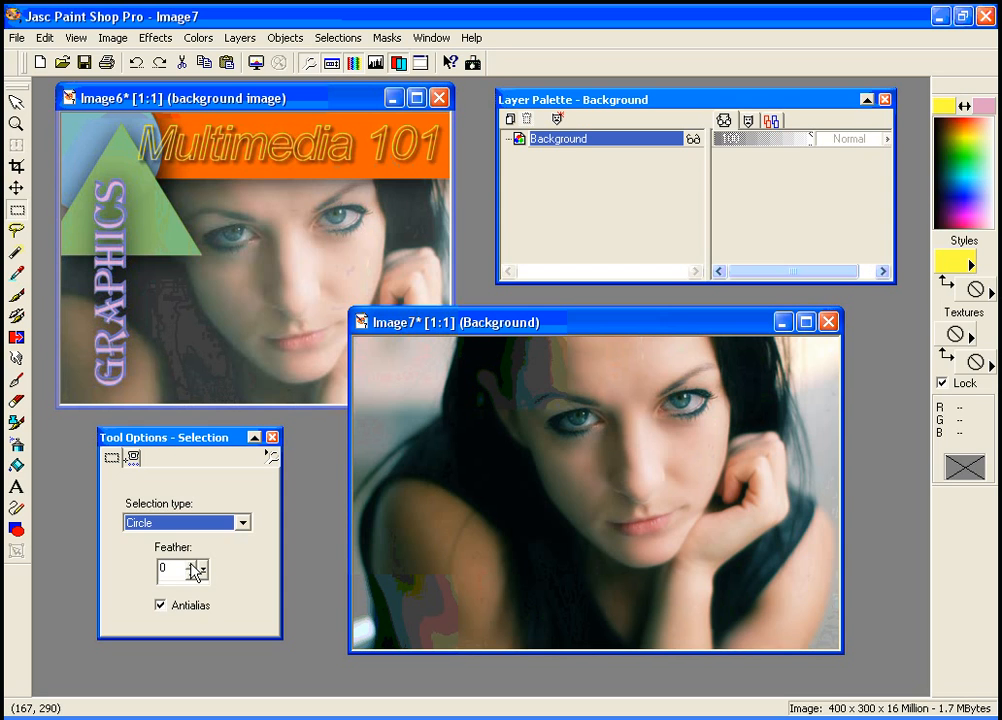
left_click(191, 565)
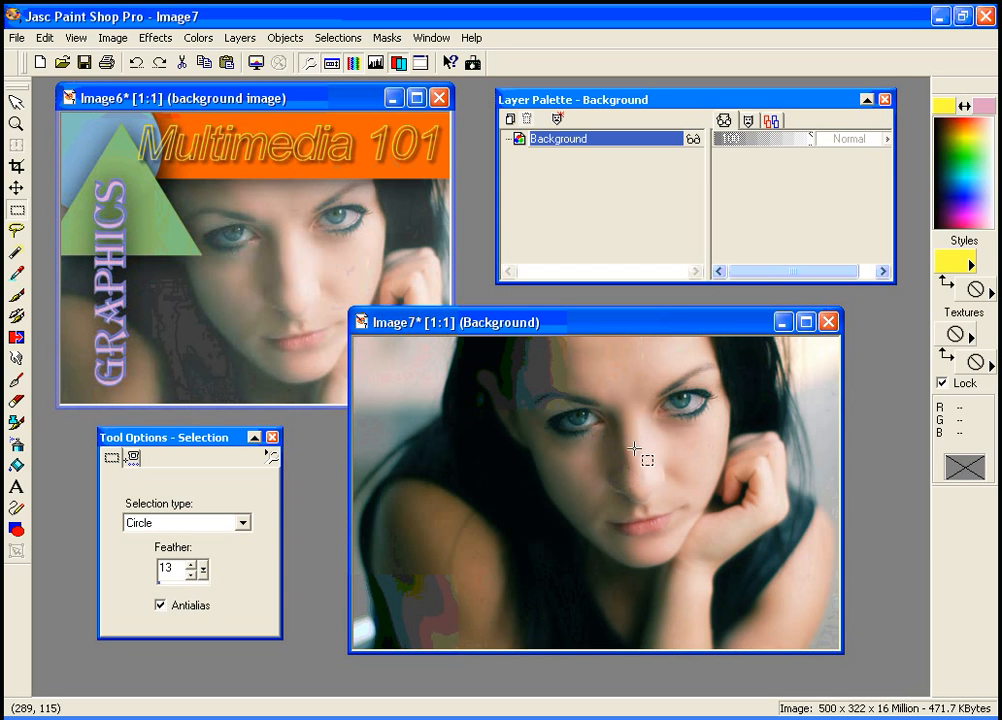
left_click(245, 527)
left_click_drag(239, 559, 230, 519)
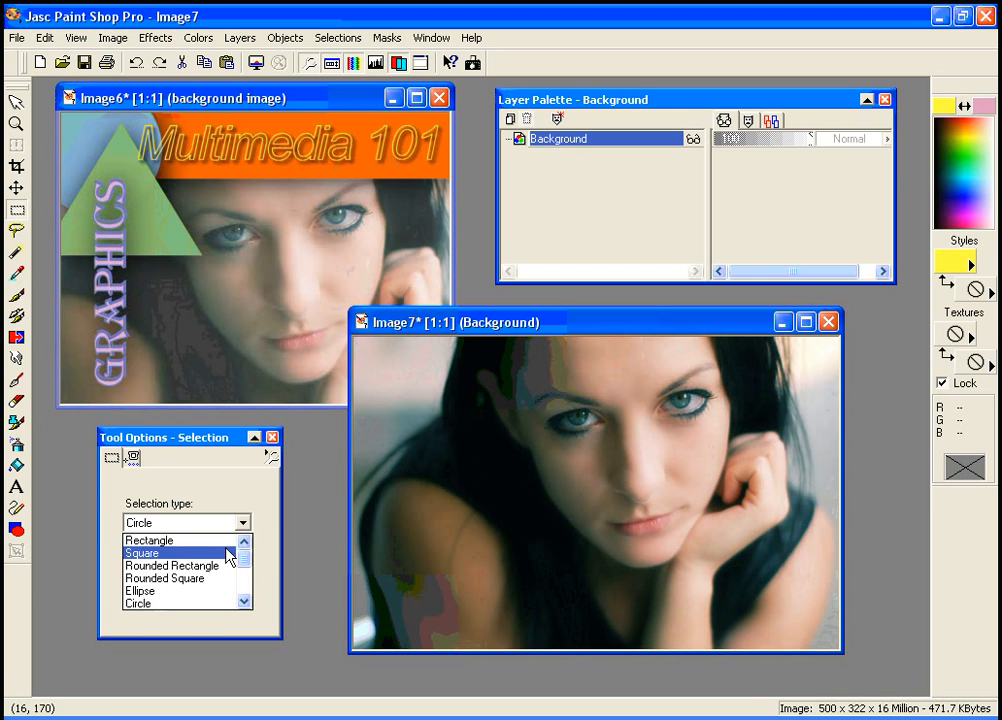
left_click(222, 591)
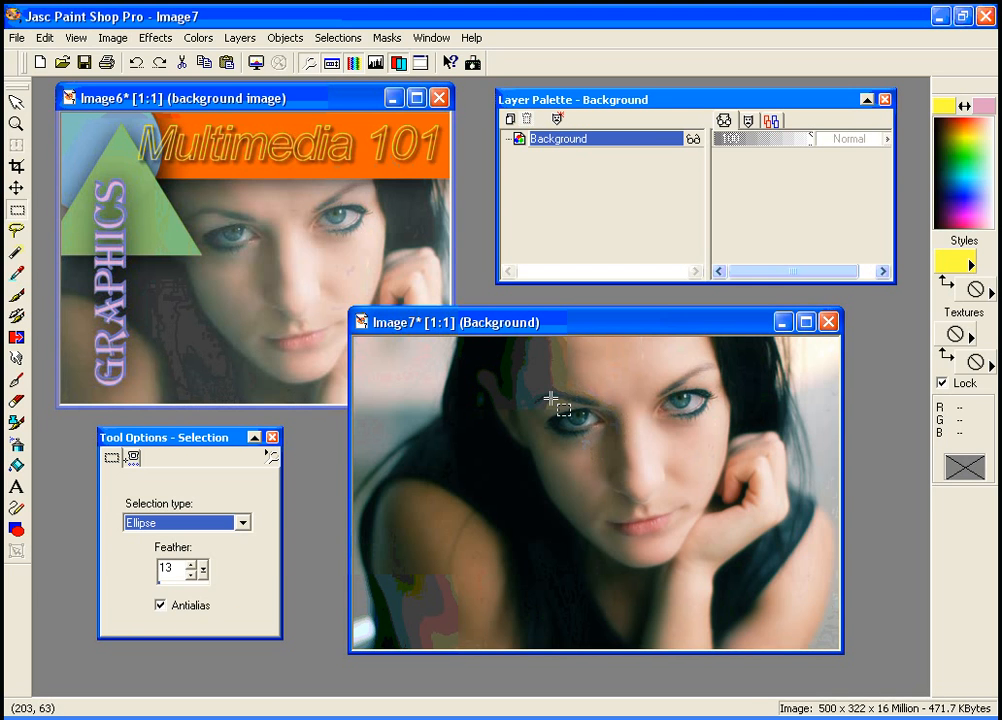
left_click(578, 418)
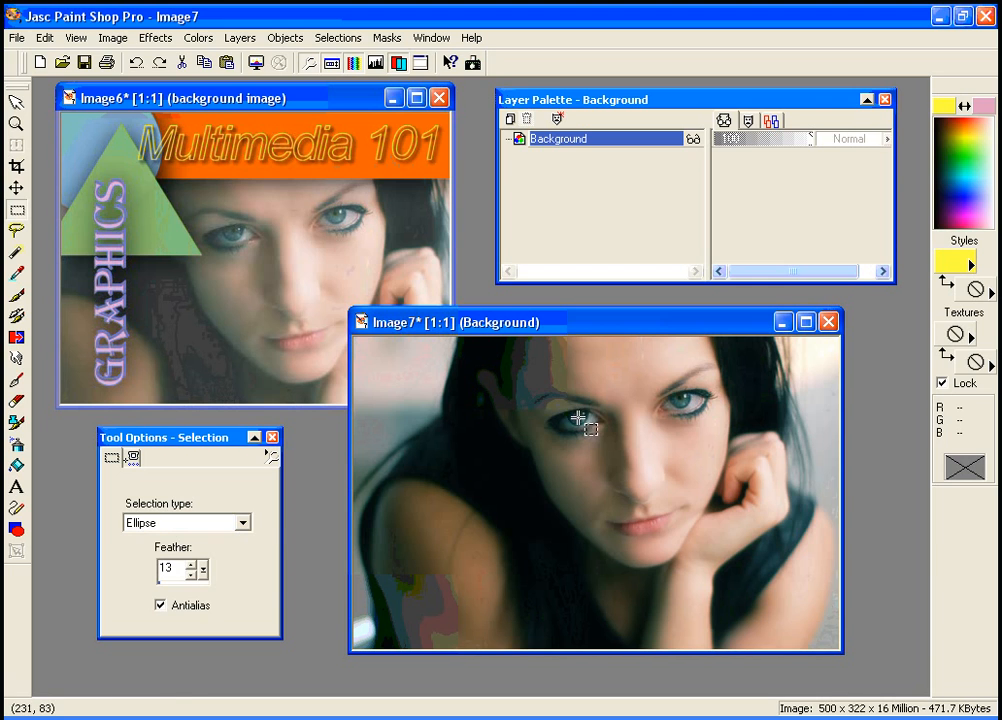
left_click_drag(578, 418, 607, 431)
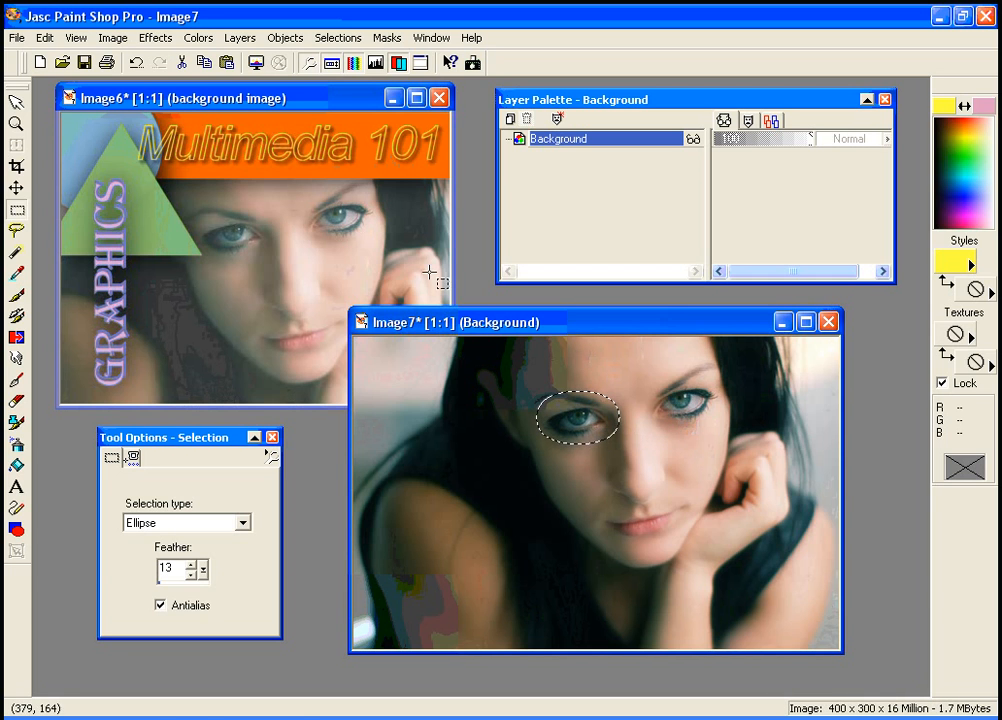
Copy the eye selection and paste it into Image6 as a new layer
left_click(208, 65)
left_click(274, 101)
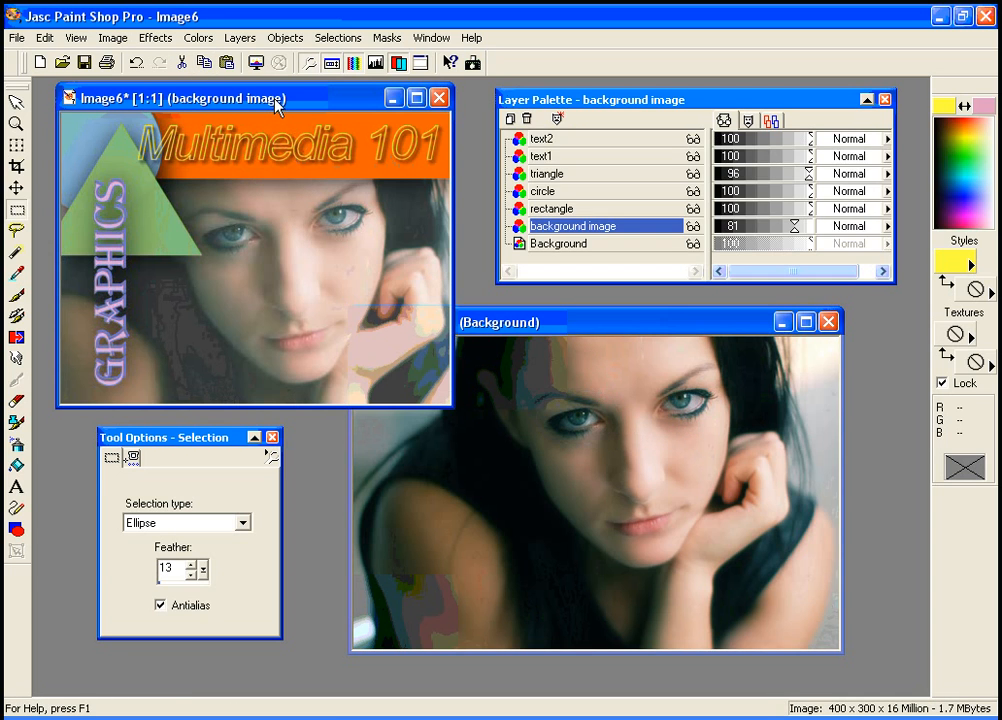
left_click(45, 39)
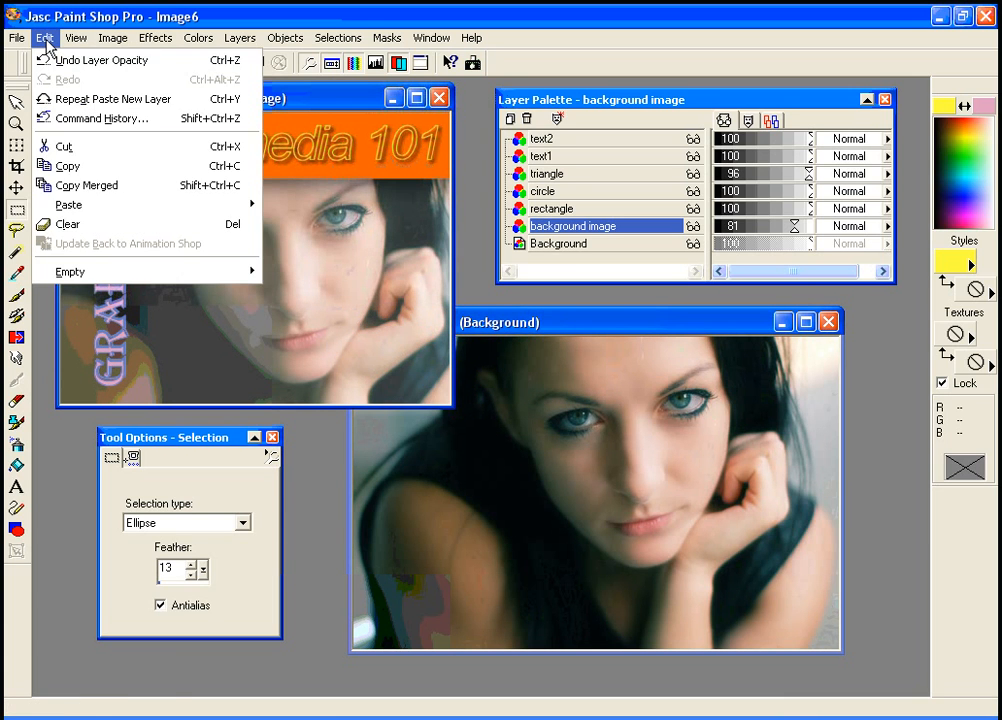
mouse_move(117, 206)
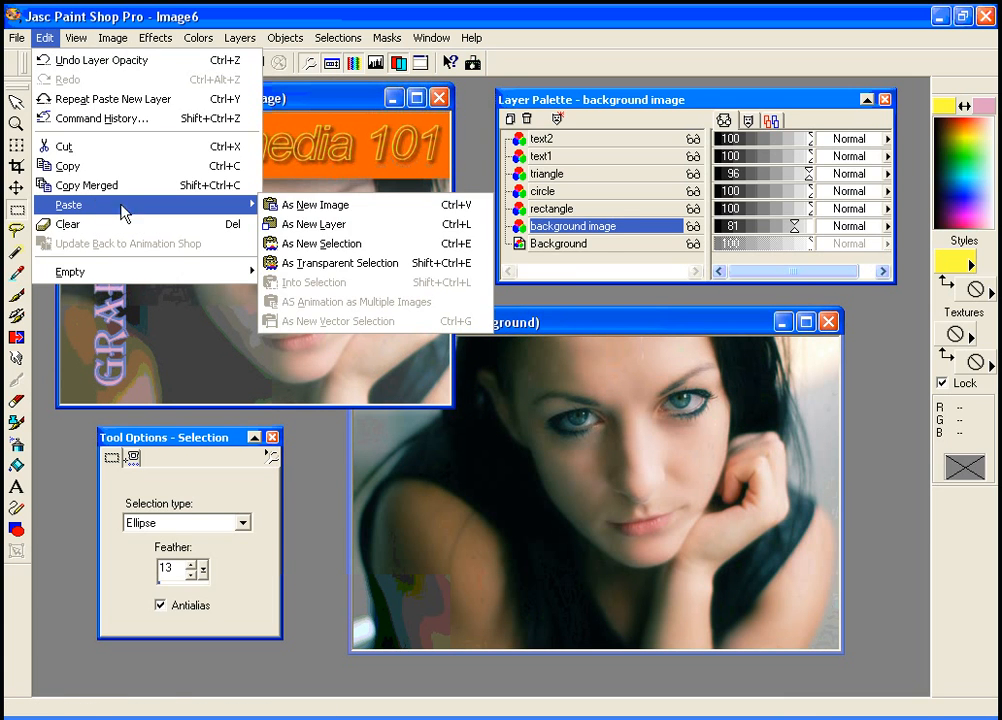
left_click(342, 225)
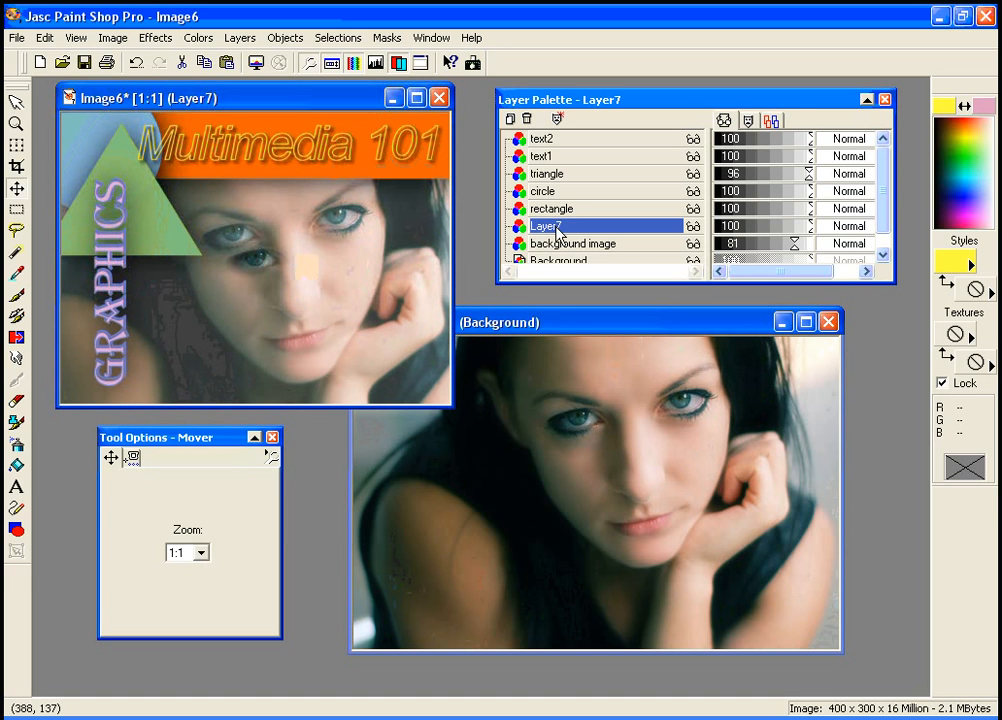
Move Layer7 to the top of the layer stack and drag the pasted eye over the woman's left eye
left_click_drag(555, 229, 555, 136)
left_click_drag(258, 262, 236, 240)
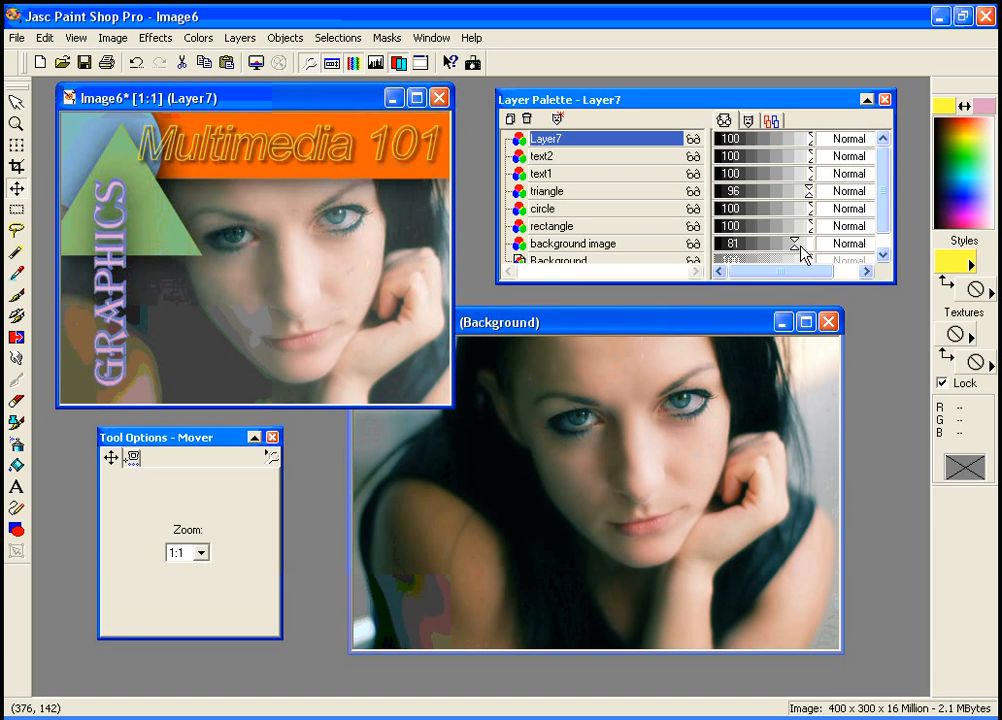
Lower the background image layer's opacity to 50
left_click_drag(800, 255, 764, 255)
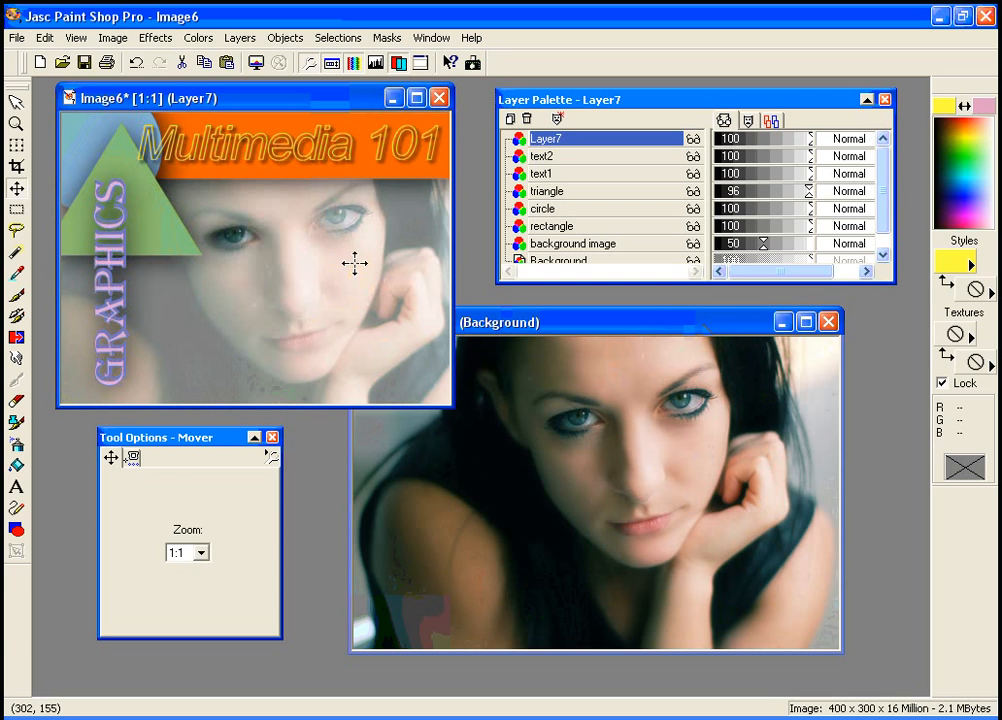
Select the woman's right eye in Image7 with the same feathered ellipse selection
left_click(18, 212)
left_click(615, 331)
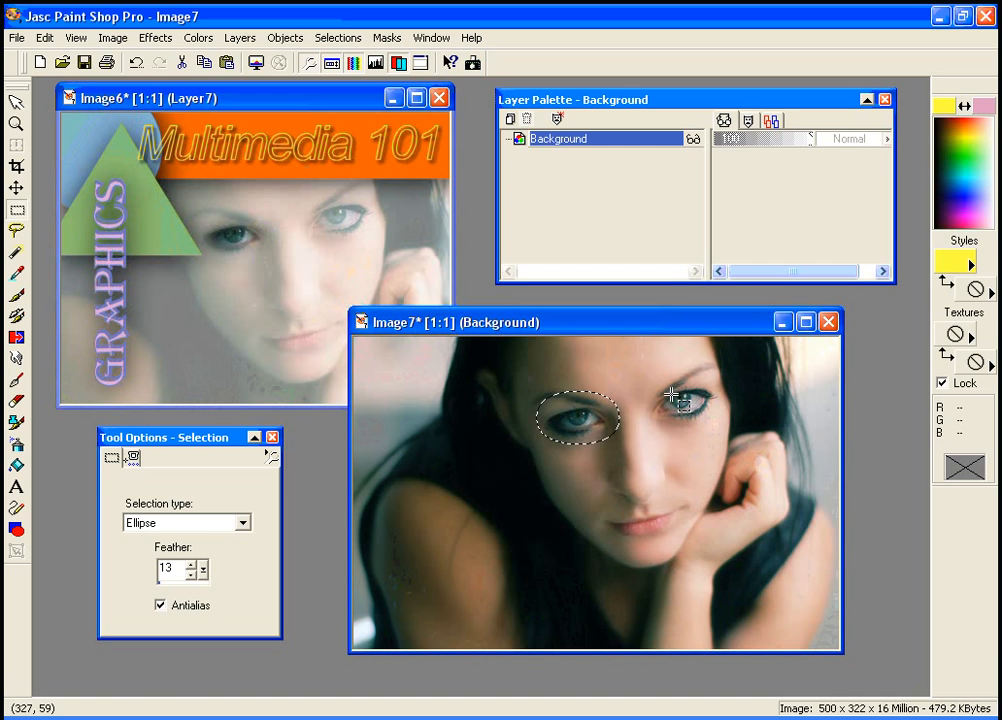
left_click_drag(650, 395, 716, 416)
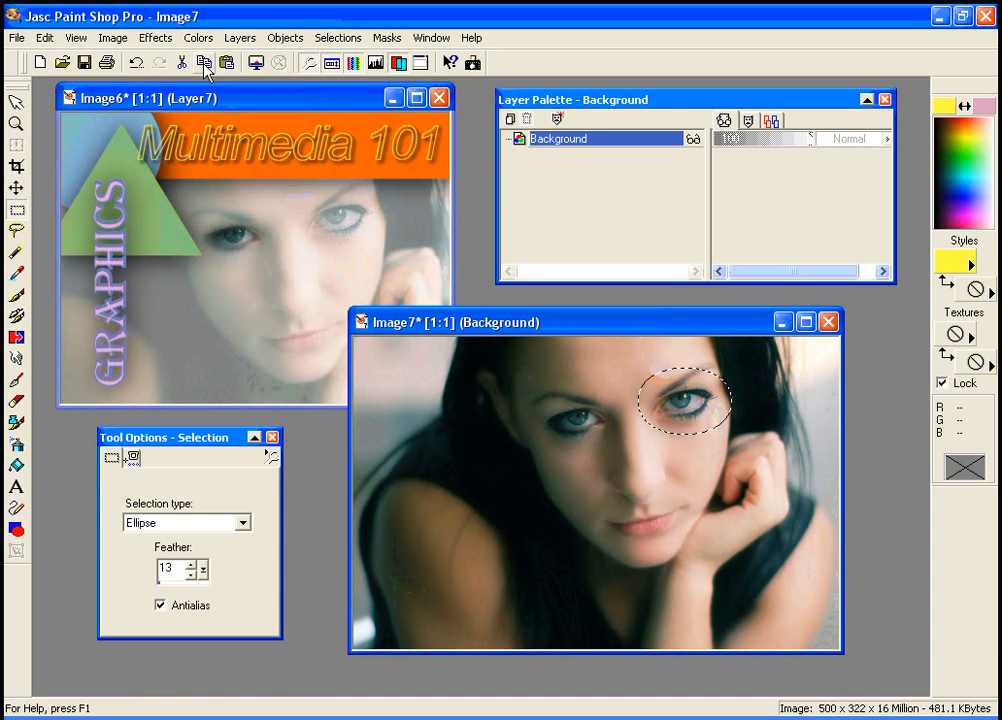
Paste the right-eye selection into Image6 as a new layer
left_click(276, 100)
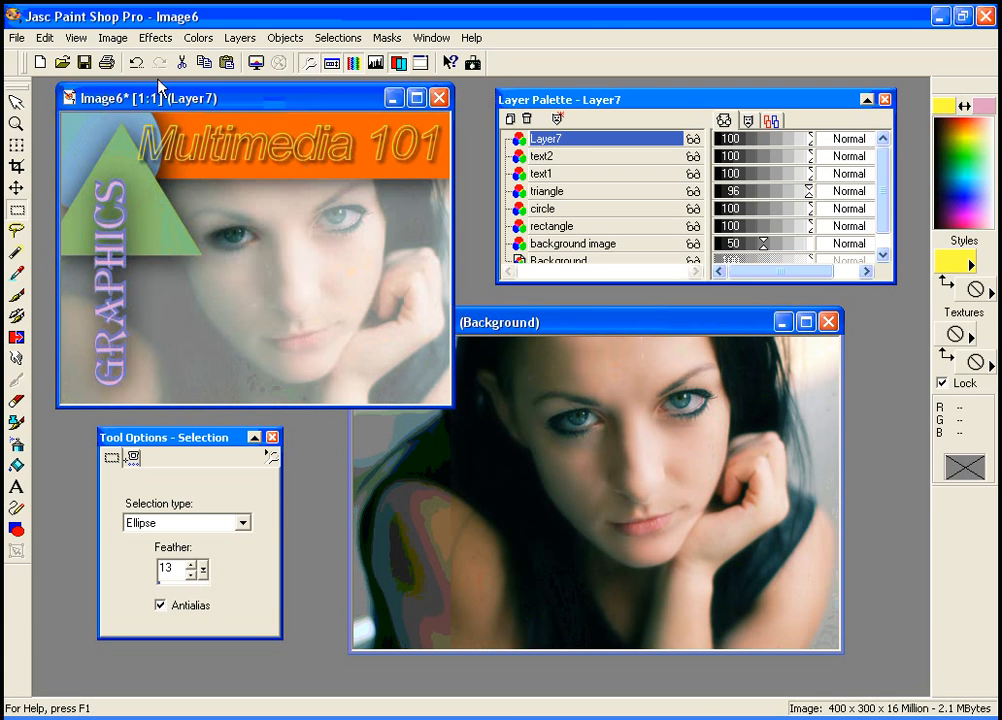
left_click(44, 38)
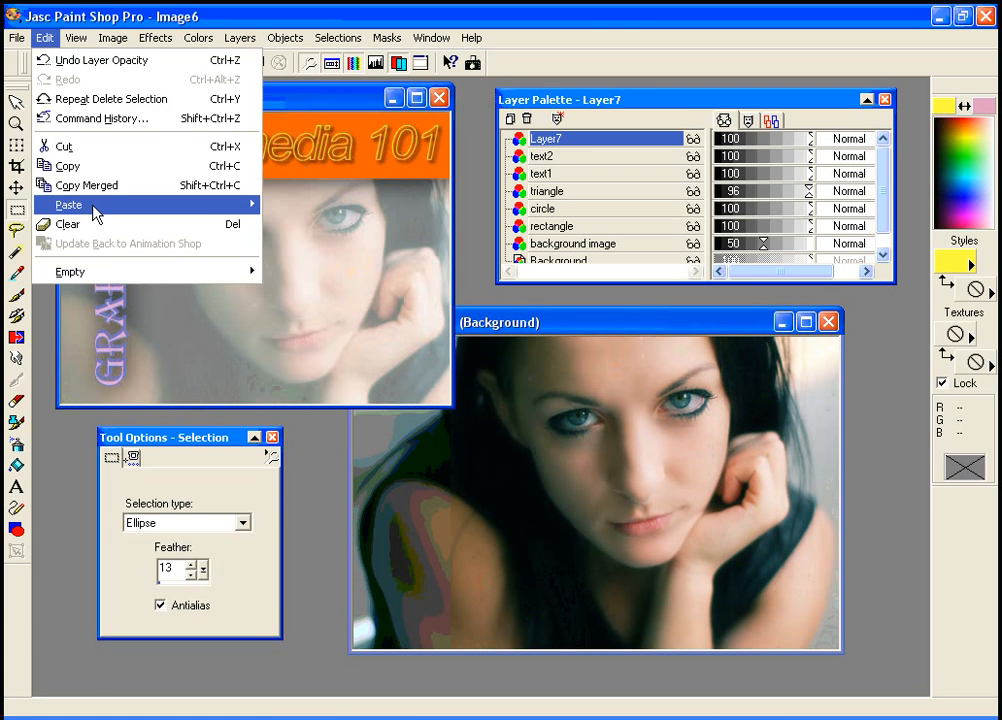
mouse_move(98, 209)
left_click(310, 228)
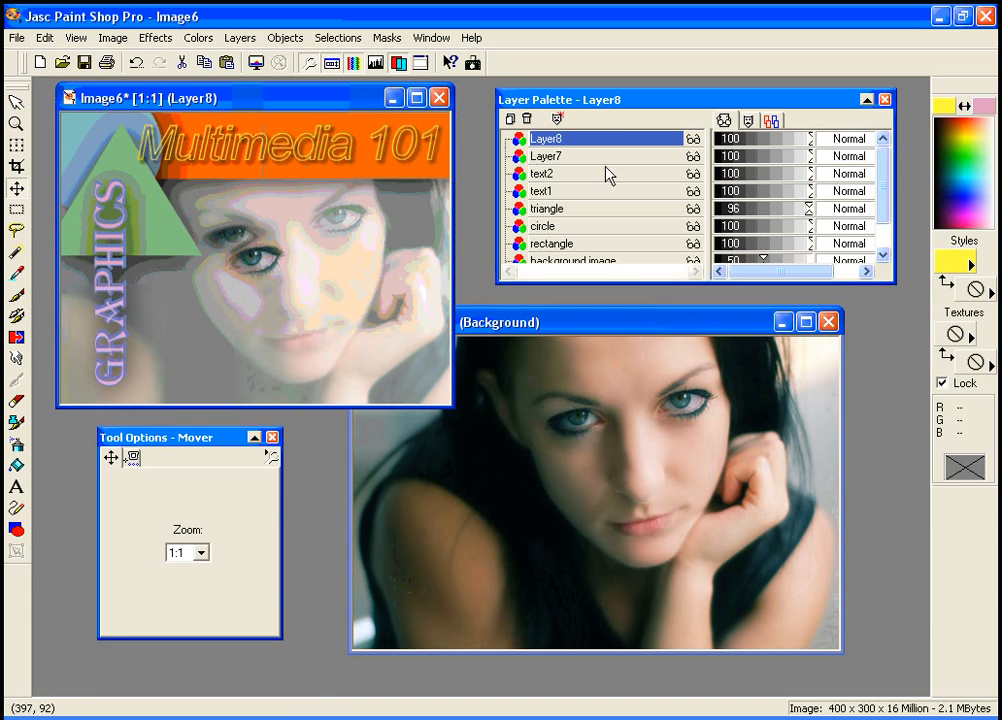
Drag the pasted eye over the woman's right eye and set Layer8's opacity to 73
left_click_drag(246, 257, 447, 247)
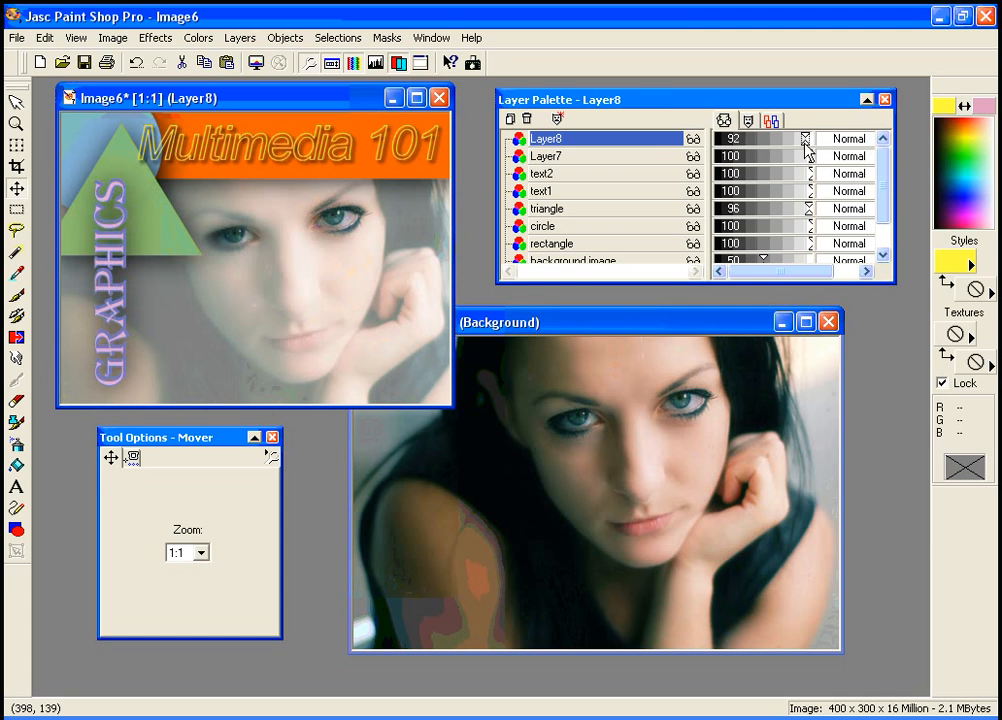
left_click_drag(802, 148, 801, 148)
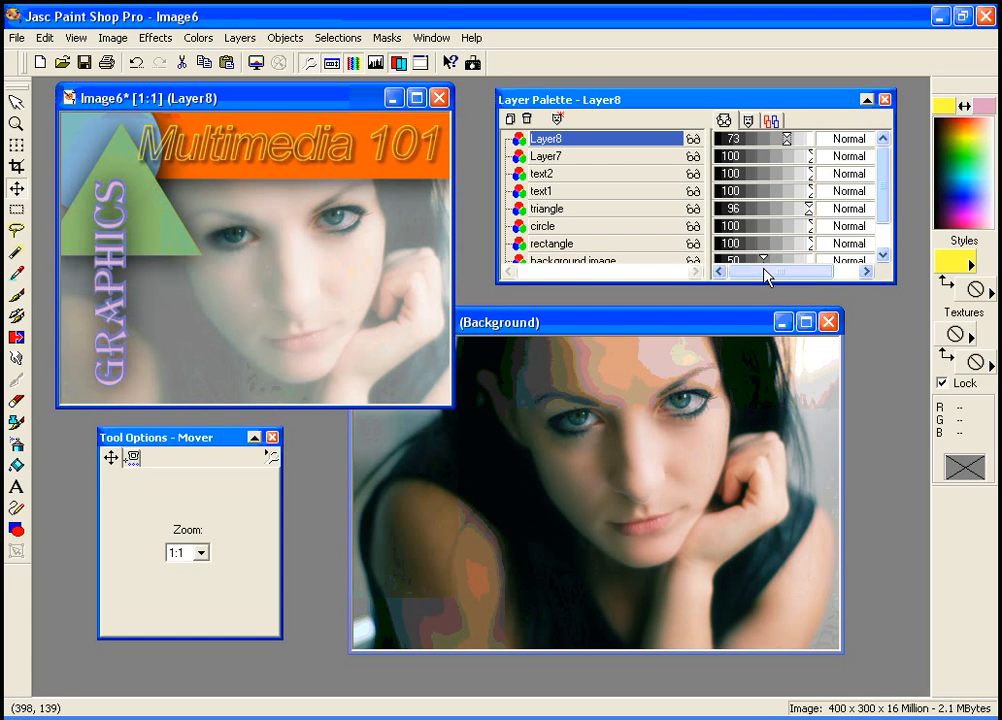
Set the background image layer's opacity to 40 and nudge the Layer7 eye slightly into place
mouse_move(763, 282)
left_mouse_down()
mouse_move(765, 296)
mouse_move(756, 270)
left_mouse_up()
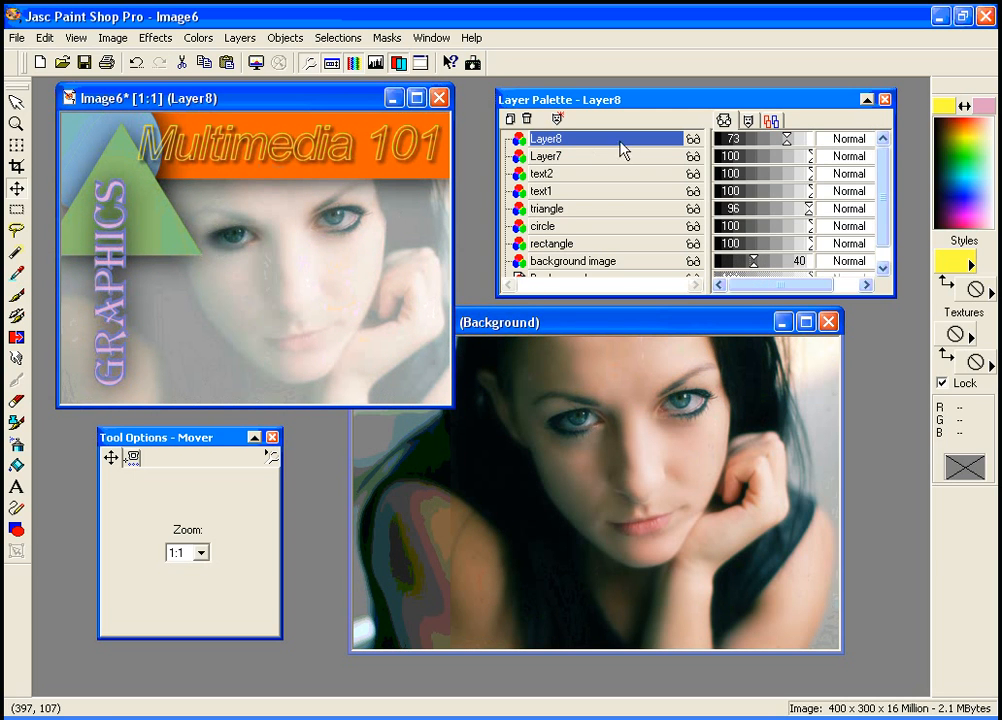
left_click(565, 158)
left_click(559, 139)
left_click_drag(233, 238, 231, 238)
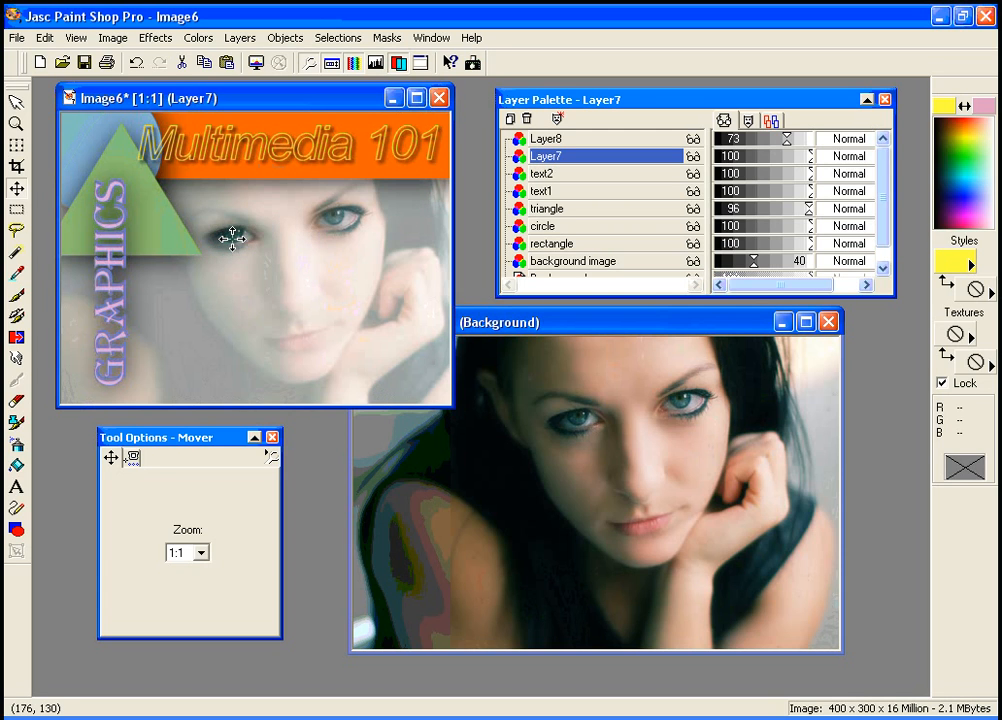
left_click(596, 140)
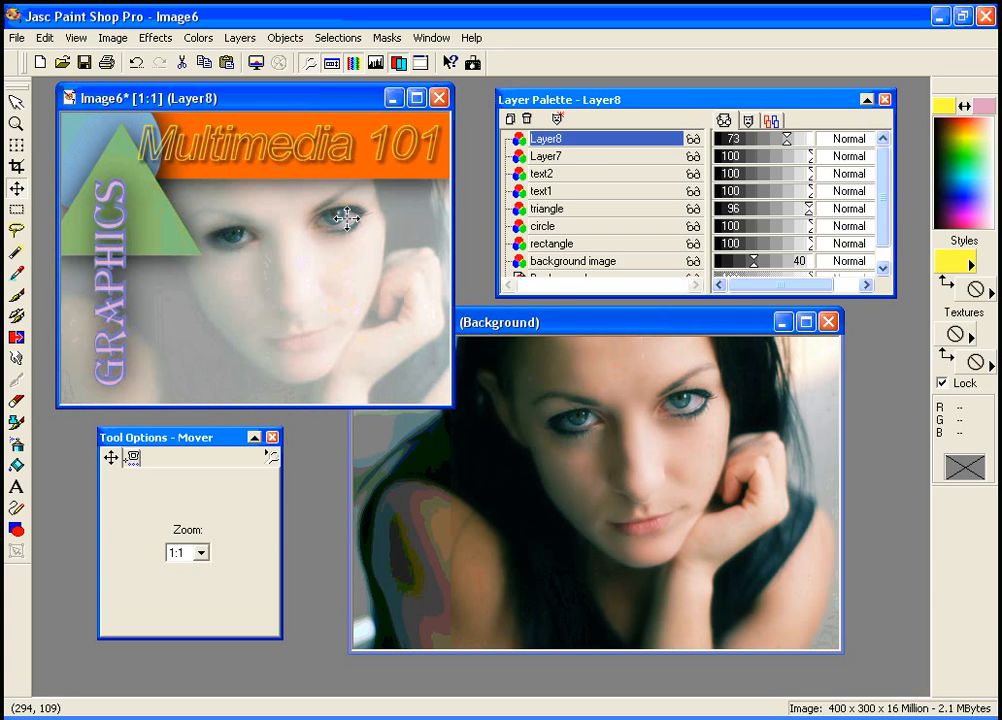
right_click(588, 148)
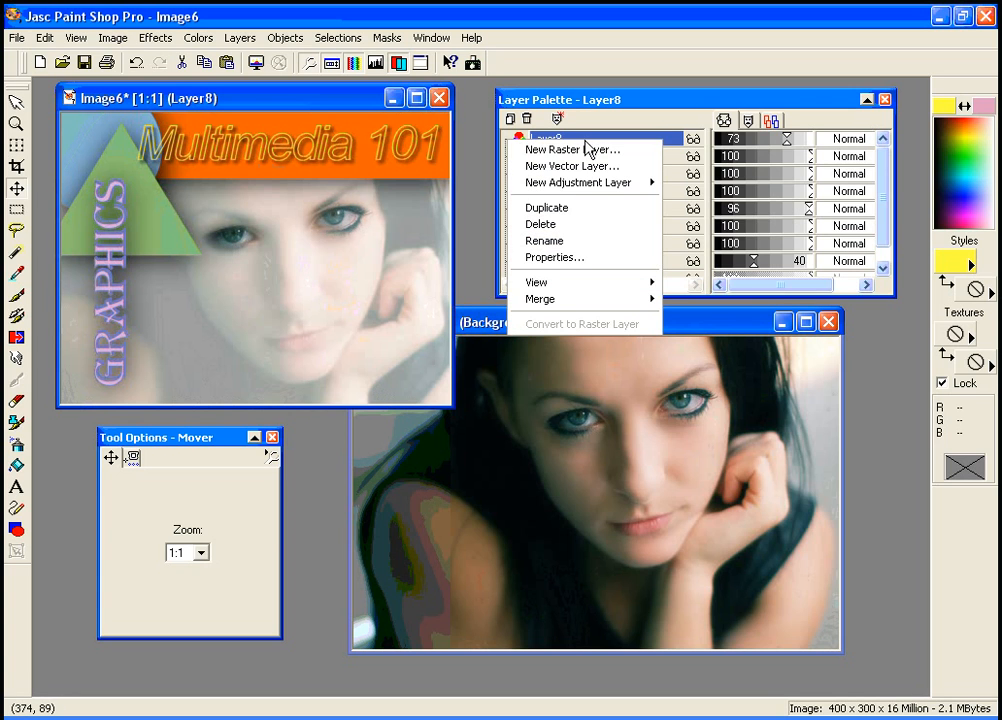
mouse_move(593, 299)
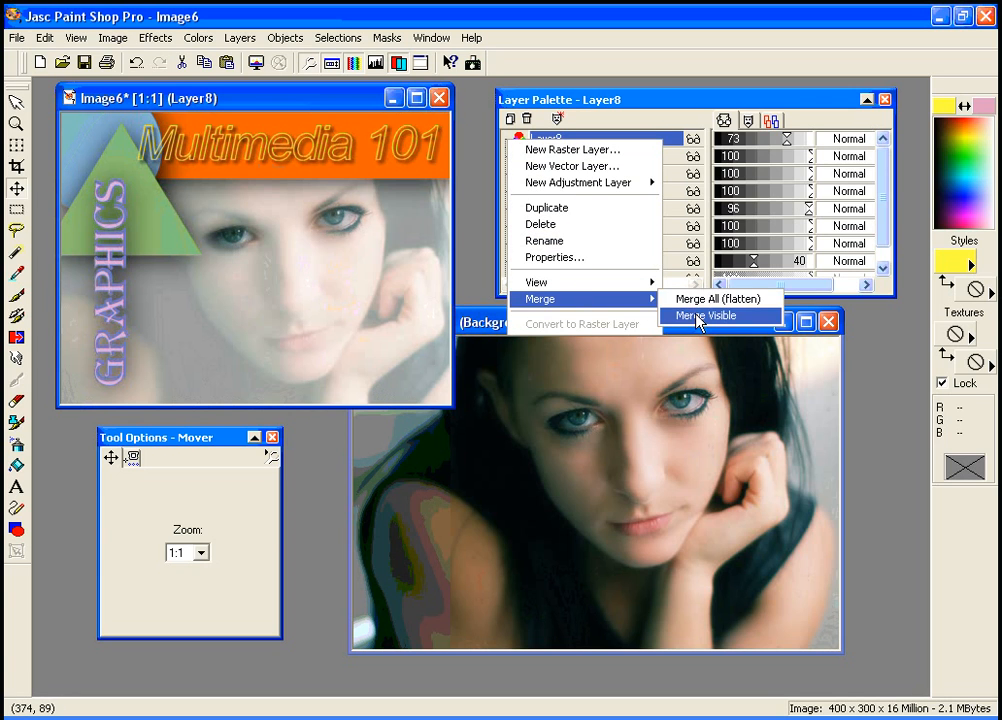
left_click(656, 137)
Apply a pale yellow drop shadow to the Layer8 eye with offsets 3 and 3, opacity 100 and blur 4.9
left_click(573, 156)
left_click(575, 139)
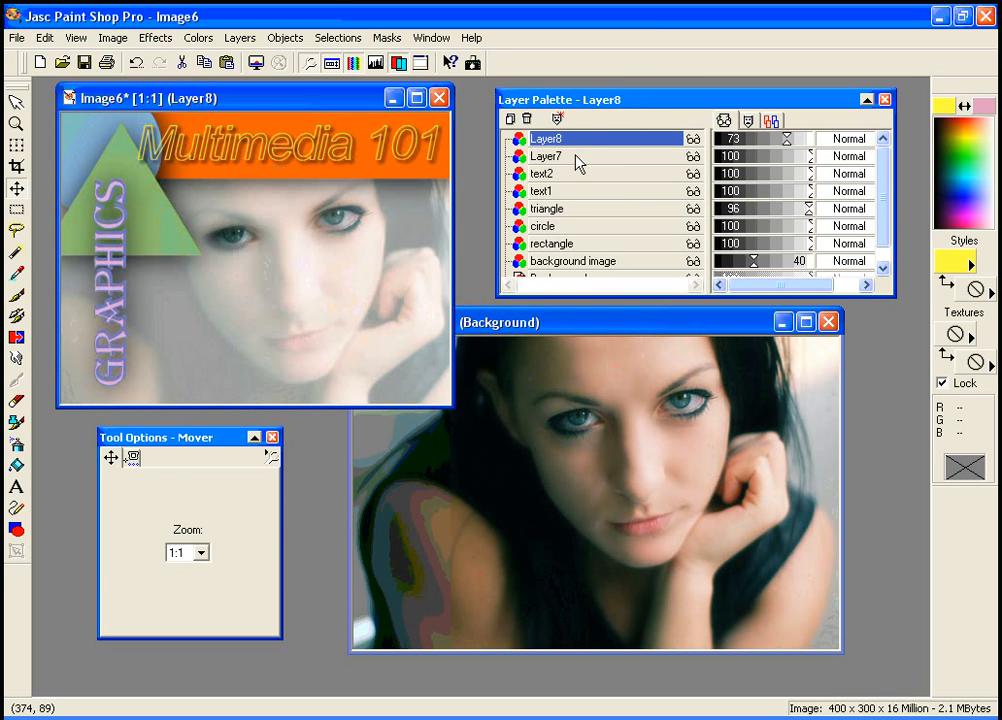
left_click(576, 158)
left_click(548, 141)
left_click(155, 38)
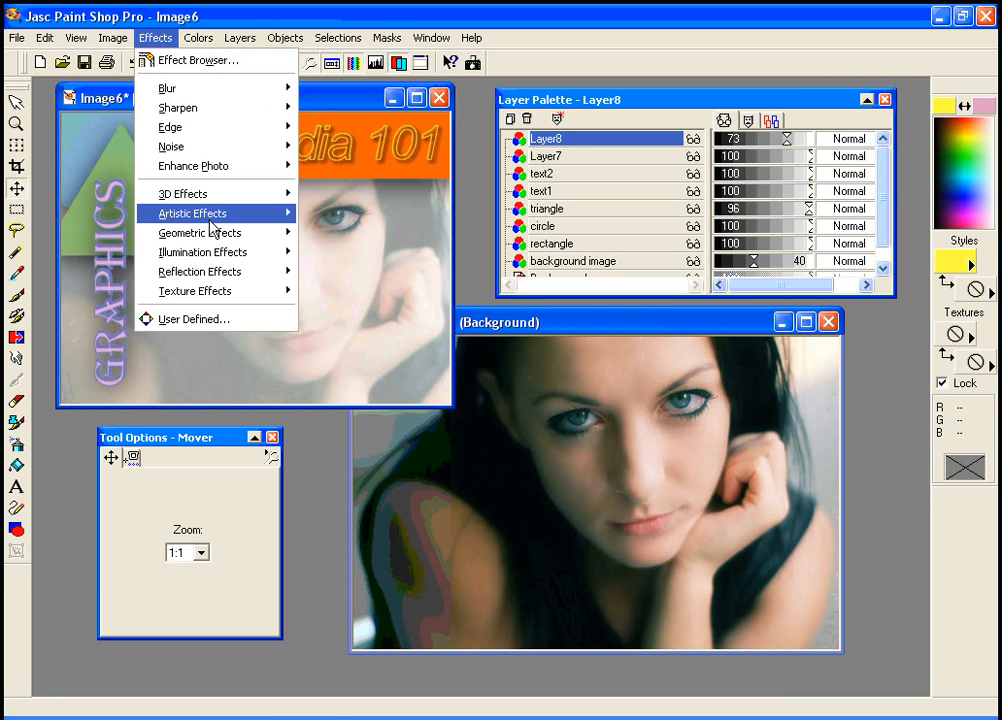
mouse_move(213, 196)
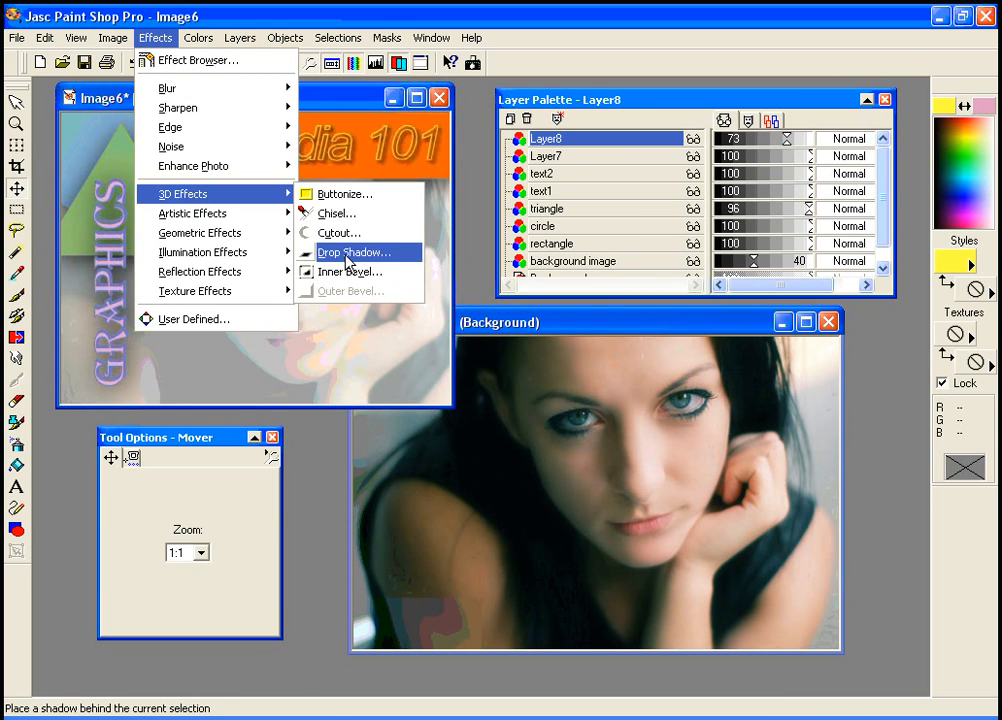
left_click(347, 260)
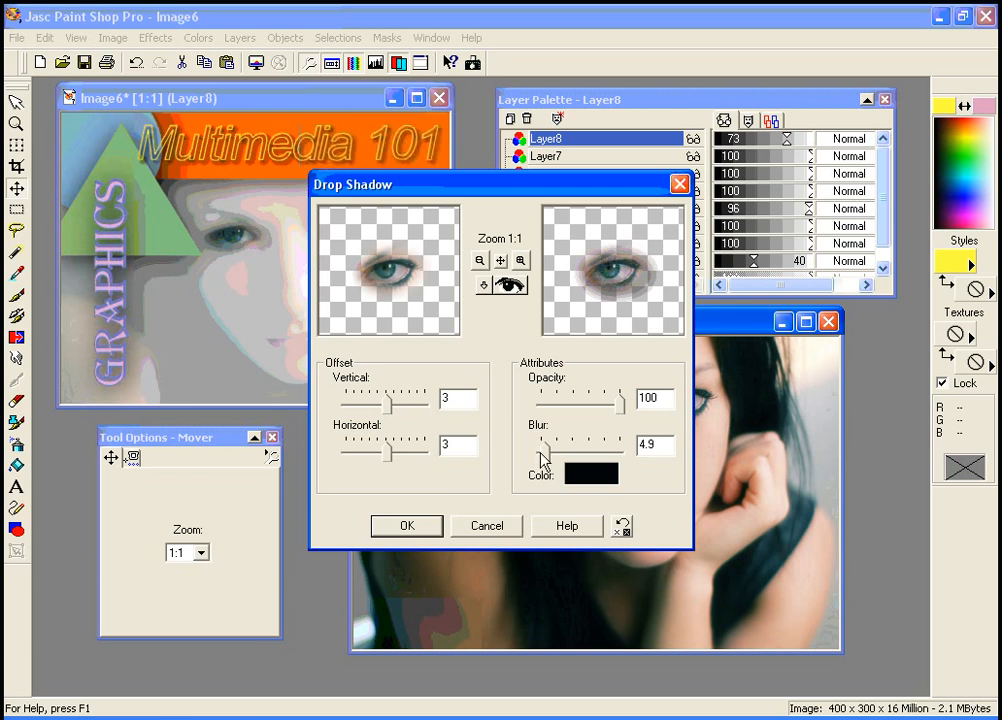
left_click(598, 475)
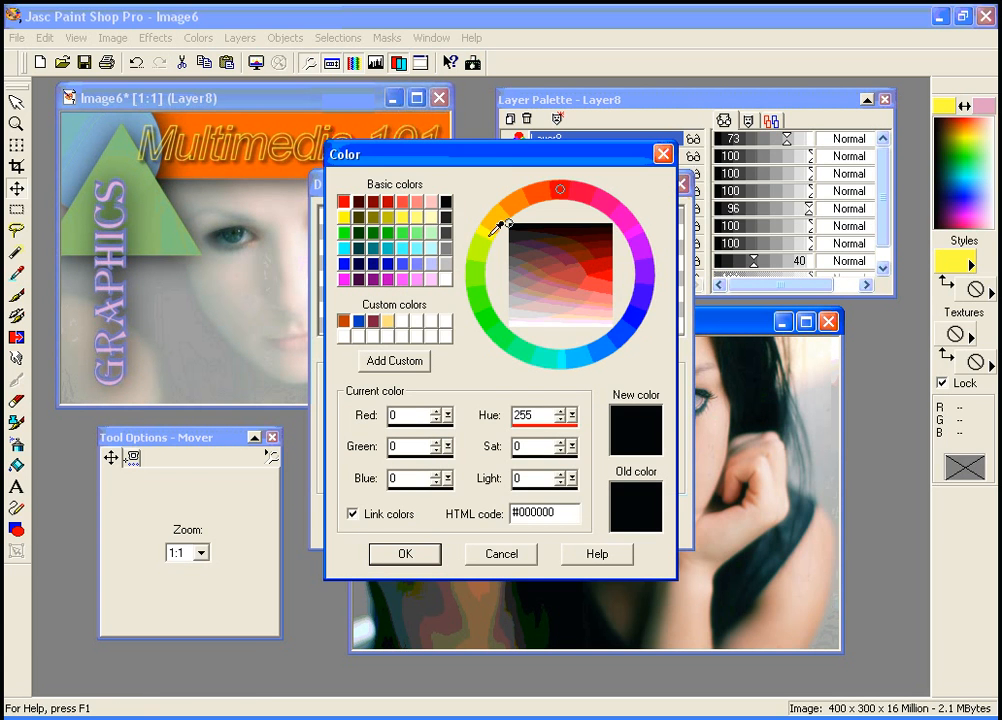
left_click(503, 221)
left_click_drag(500, 221, 500, 215)
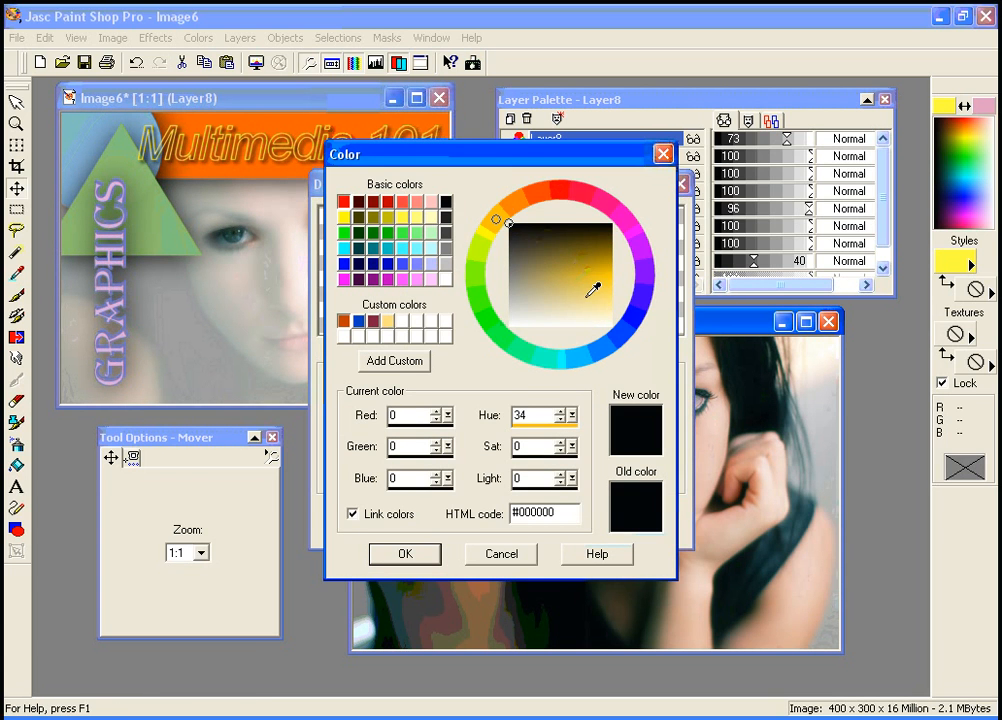
left_click_drag(596, 287, 598, 292)
left_click(405, 554)
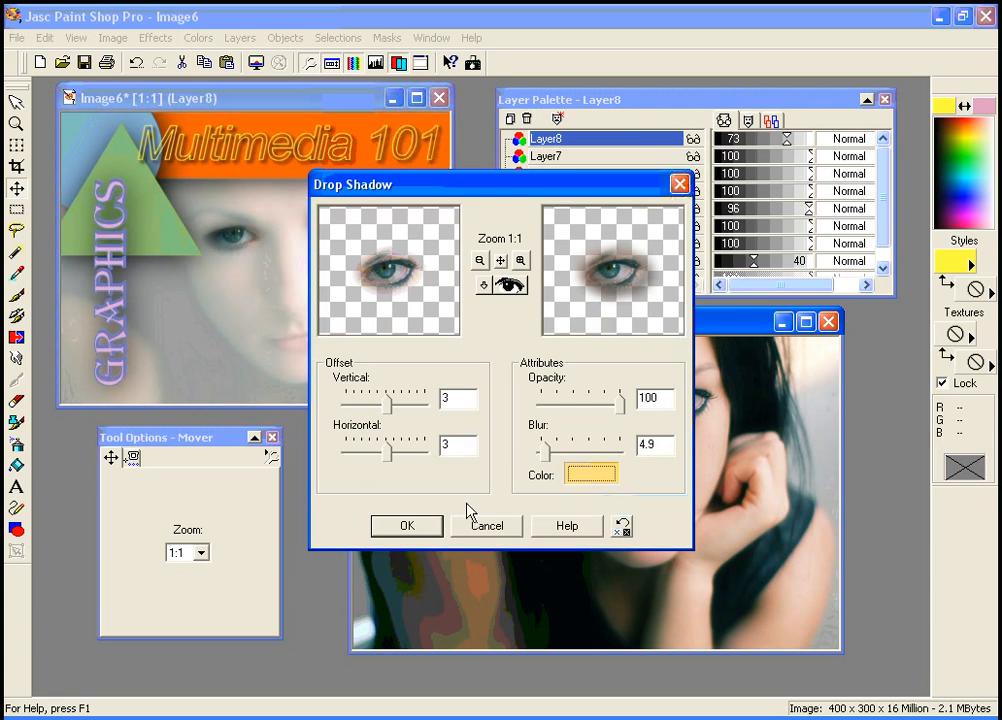
left_click(407, 527)
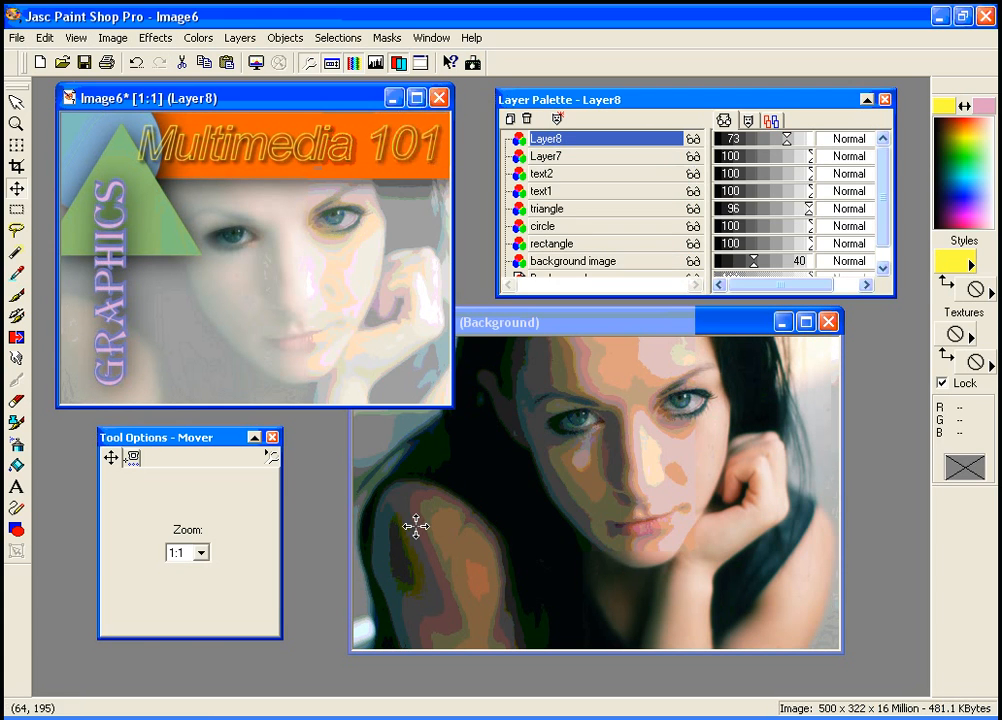
Apply the same pale yellow drop shadow to the Layer7 eye
left_click(570, 160)
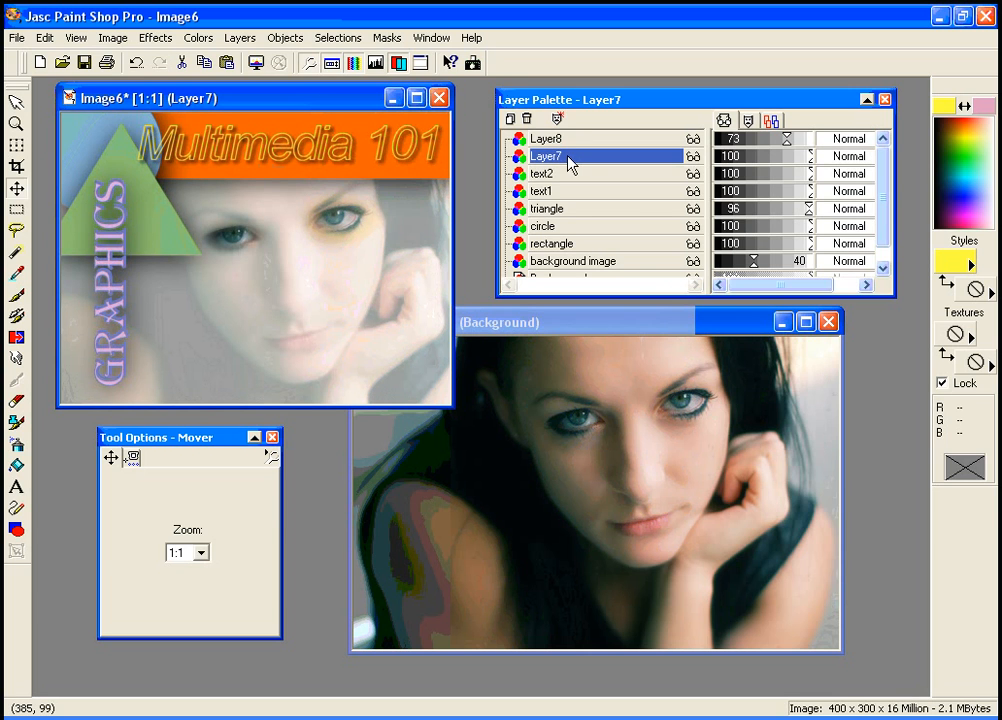
left_click(115, 40)
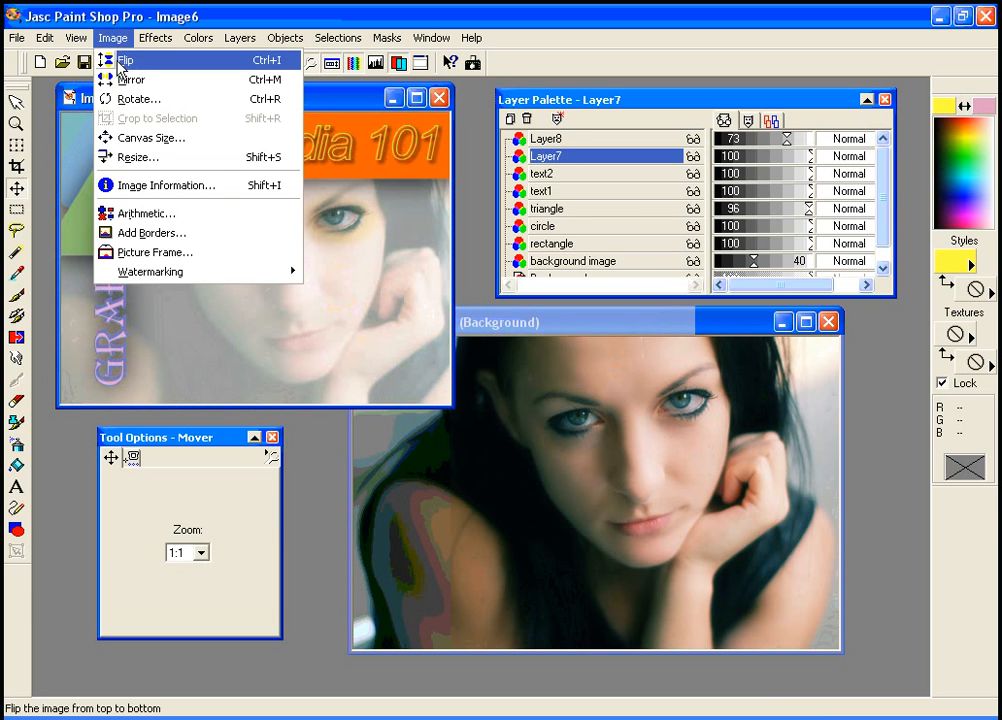
mouse_move(147, 40)
mouse_move(262, 197)
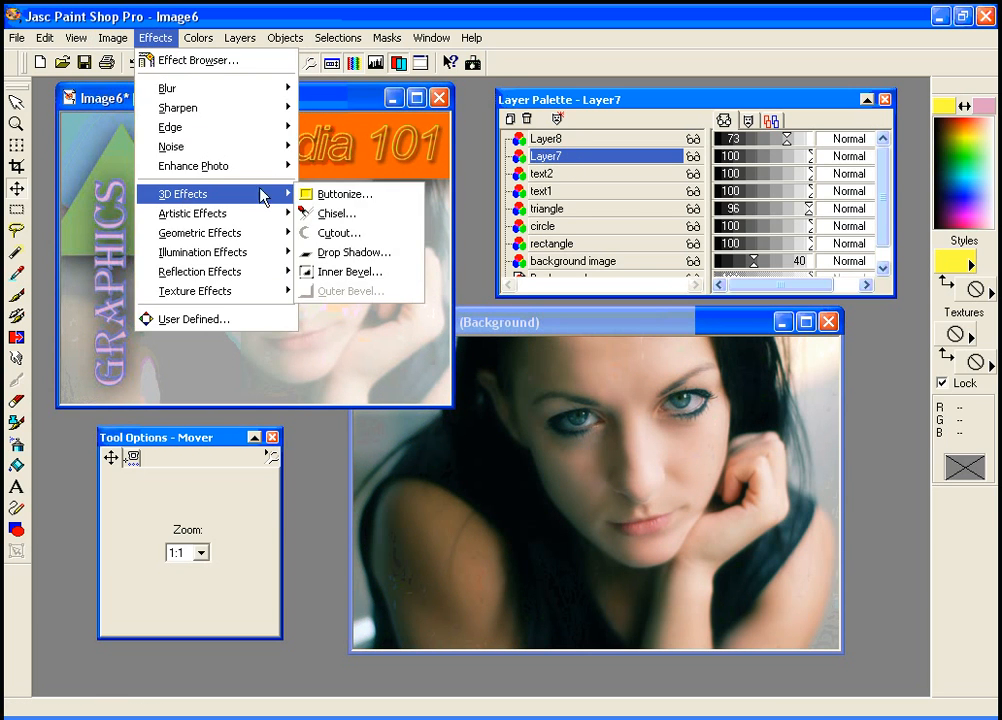
left_click(327, 254)
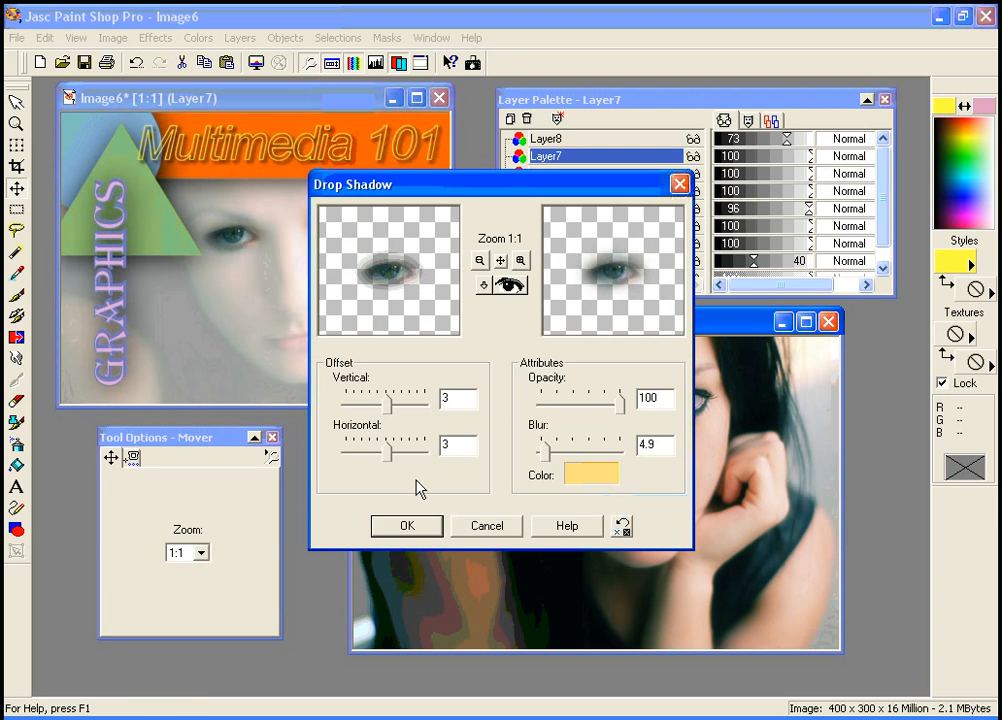
left_click(407, 526)
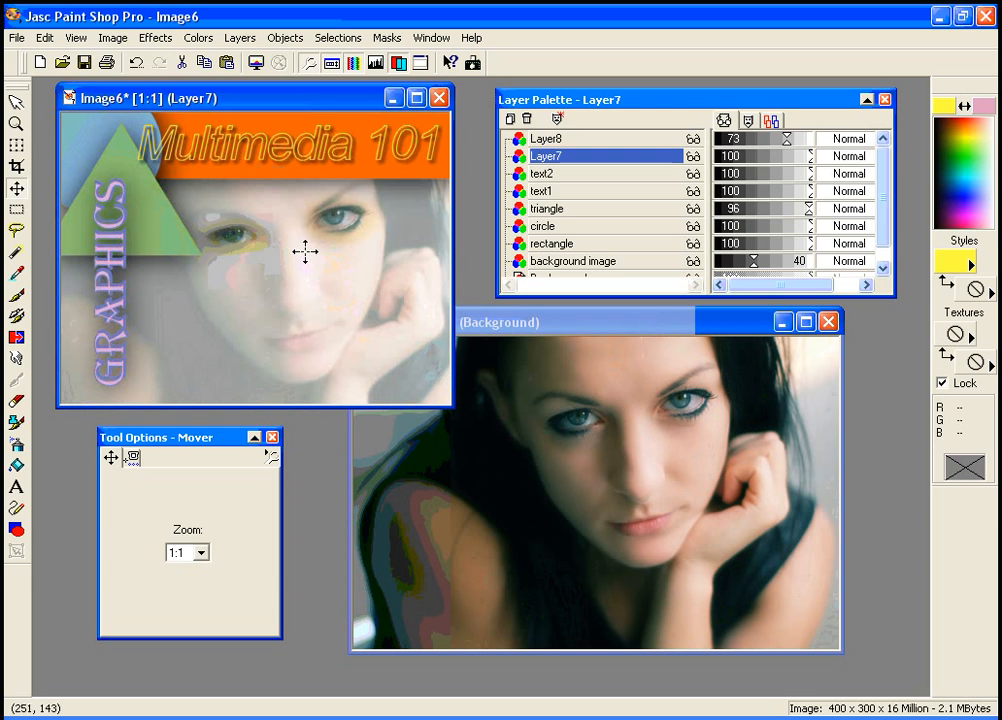
In Image7, replace the eye selection with an unfeathered, non-antialiased rectangular selection around the woman's face
left_click_drag(333, 107, 335, 125)
left_click_drag(608, 334, 615, 335)
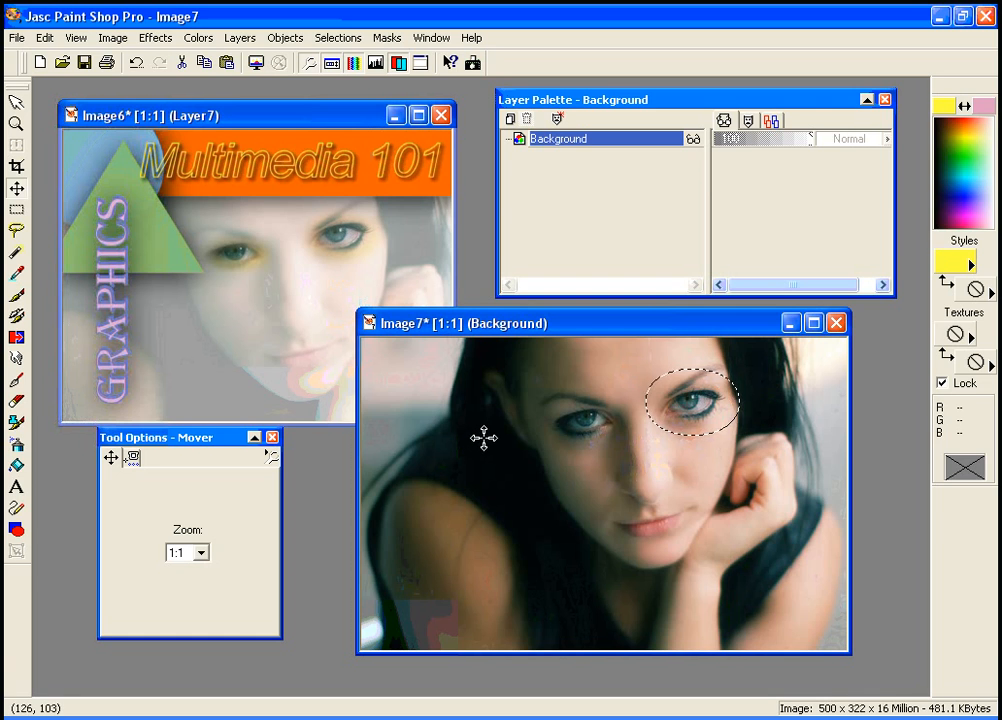
key("ctrl+d")
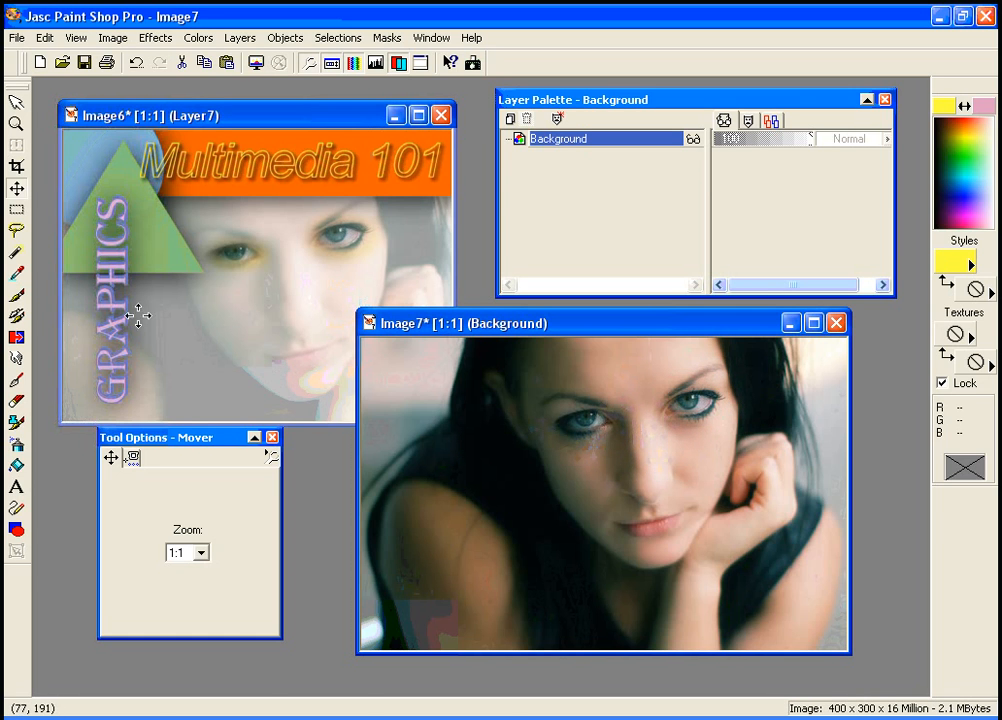
left_click(16, 209)
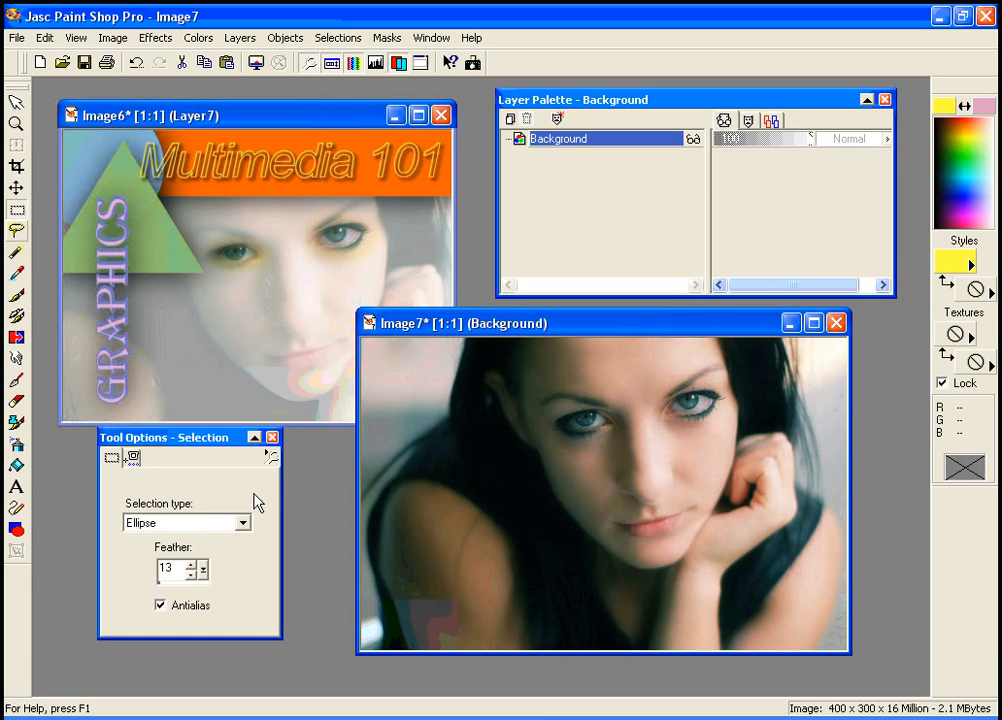
left_click(243, 523)
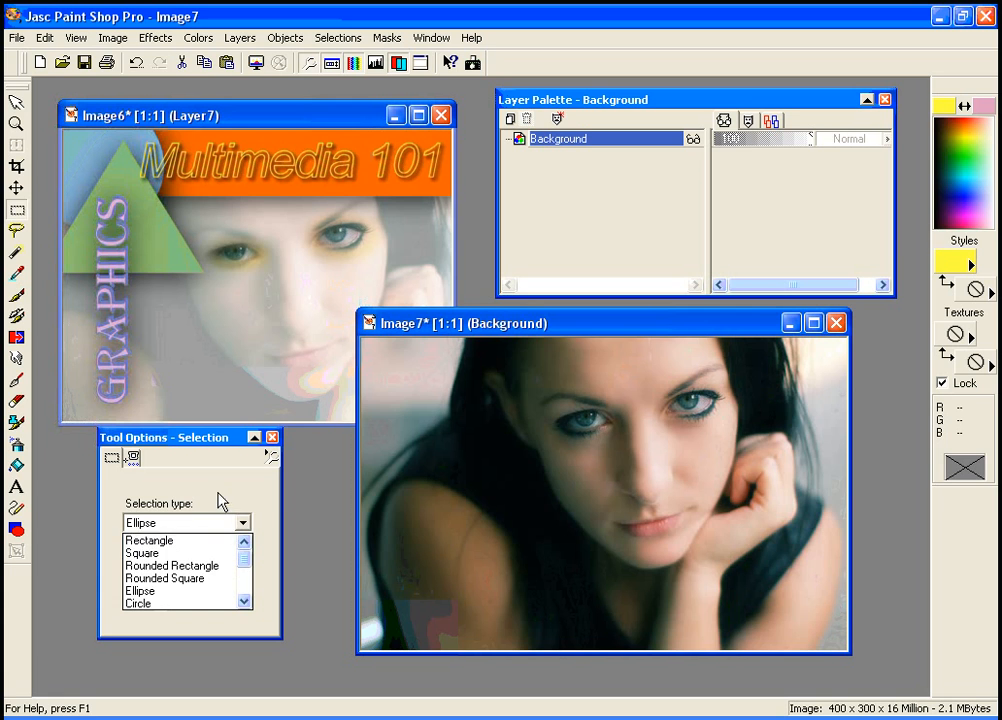
left_click(208, 541)
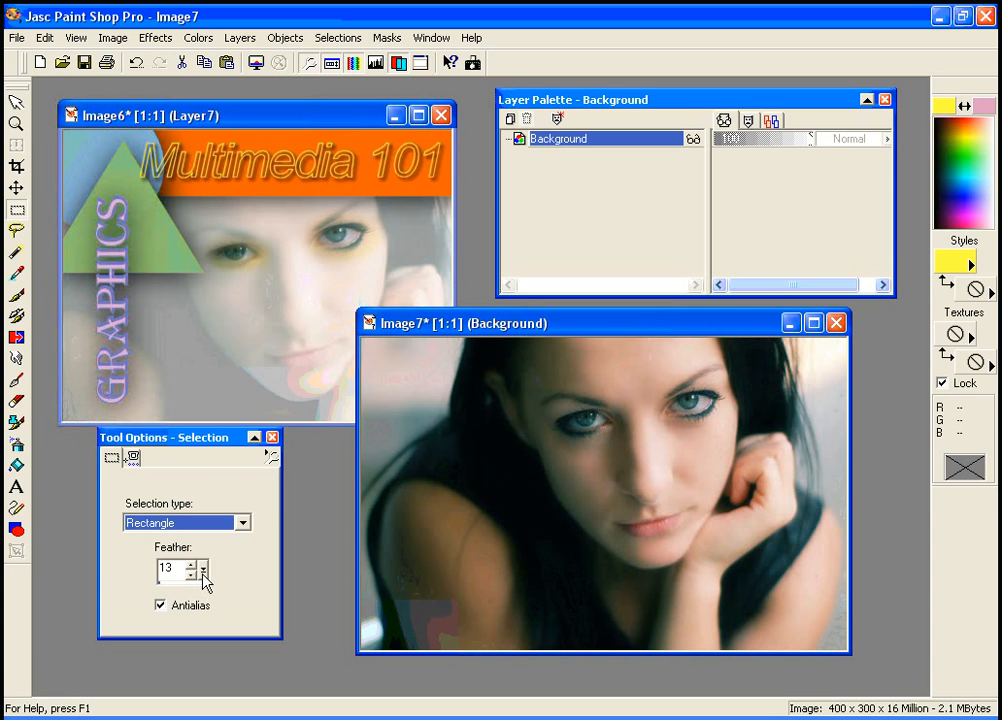
left_click_drag(203, 571, 160, 587)
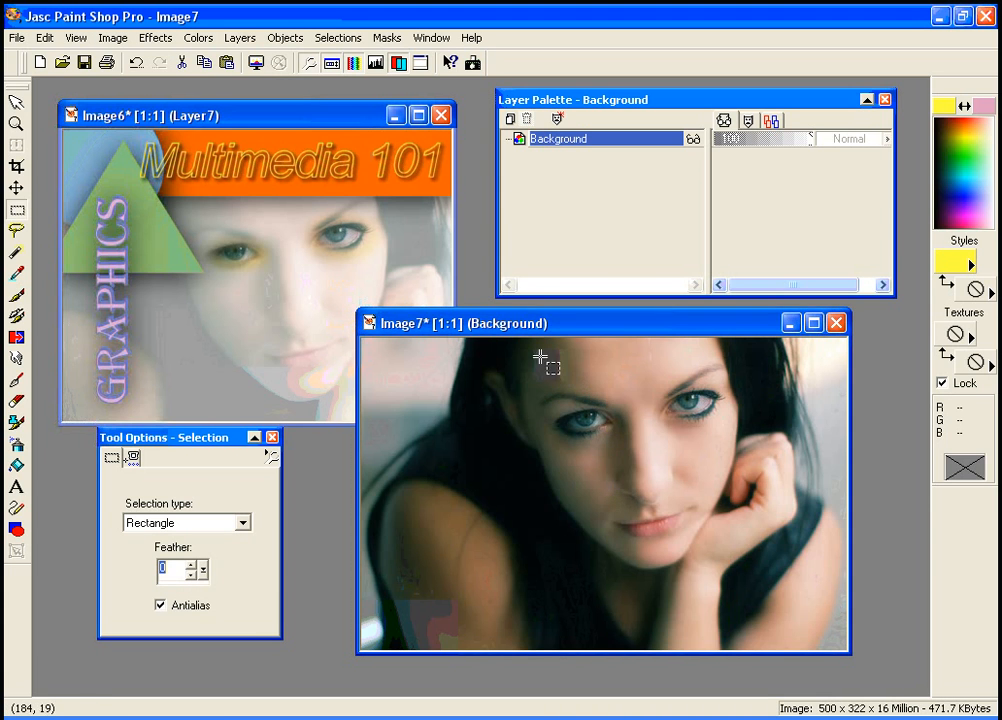
left_click(161, 606)
left_click_drag(528, 353, 760, 584)
Copy the selected face, paste it as a new image, and close that image without saving
left_click(204, 62)
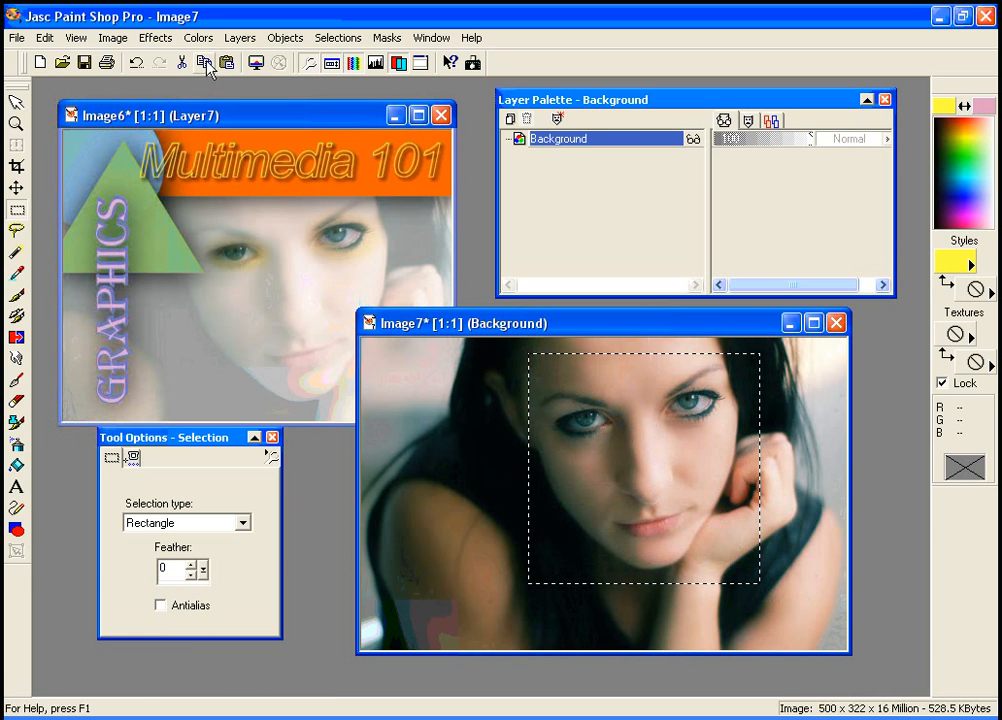
left_click(226, 62)
left_click_drag(364, 290, 427, 147)
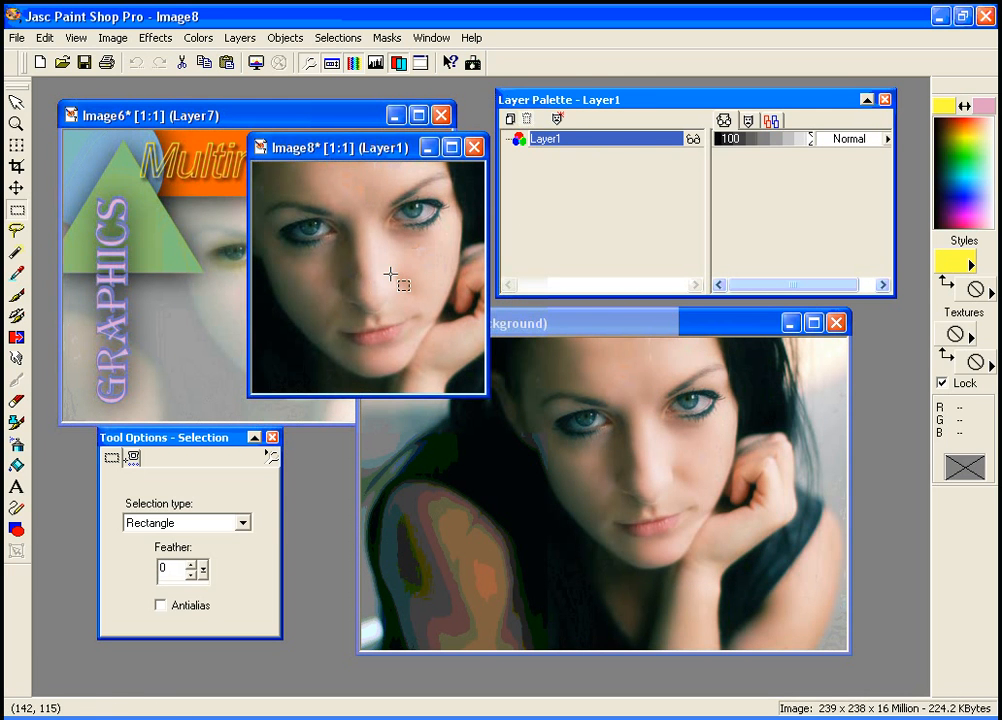
left_click(474, 147)
left_click(515, 398)
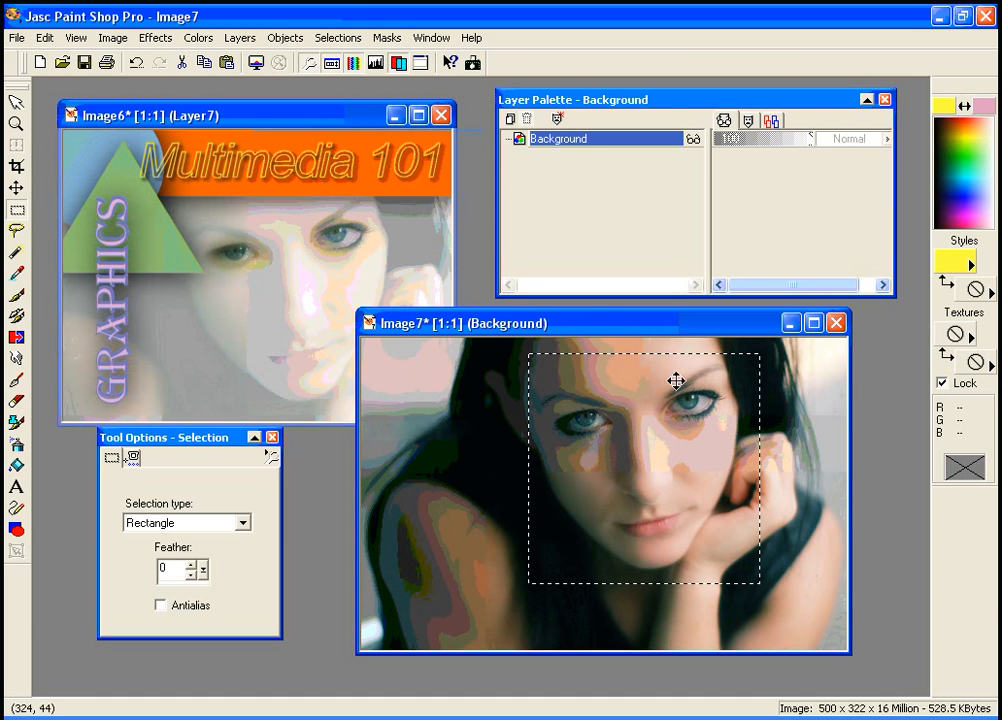
Deselect and crop Image7 to a rectangle around the face, then undo the crop
key("ctrl+d")
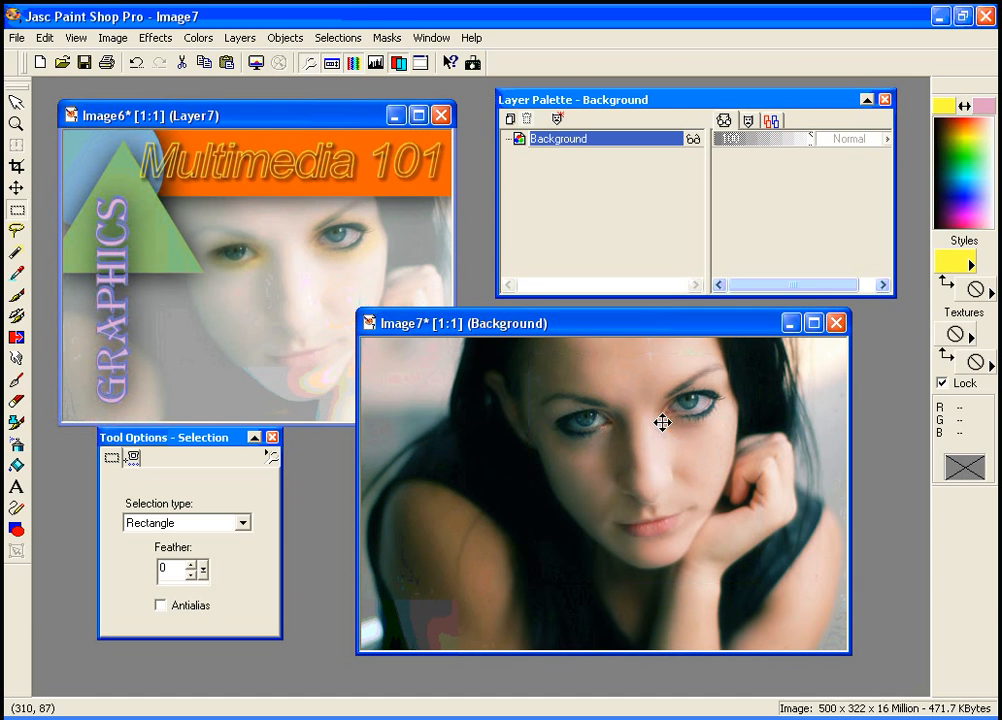
left_click(16, 166)
left_click_drag(503, 350, 767, 588)
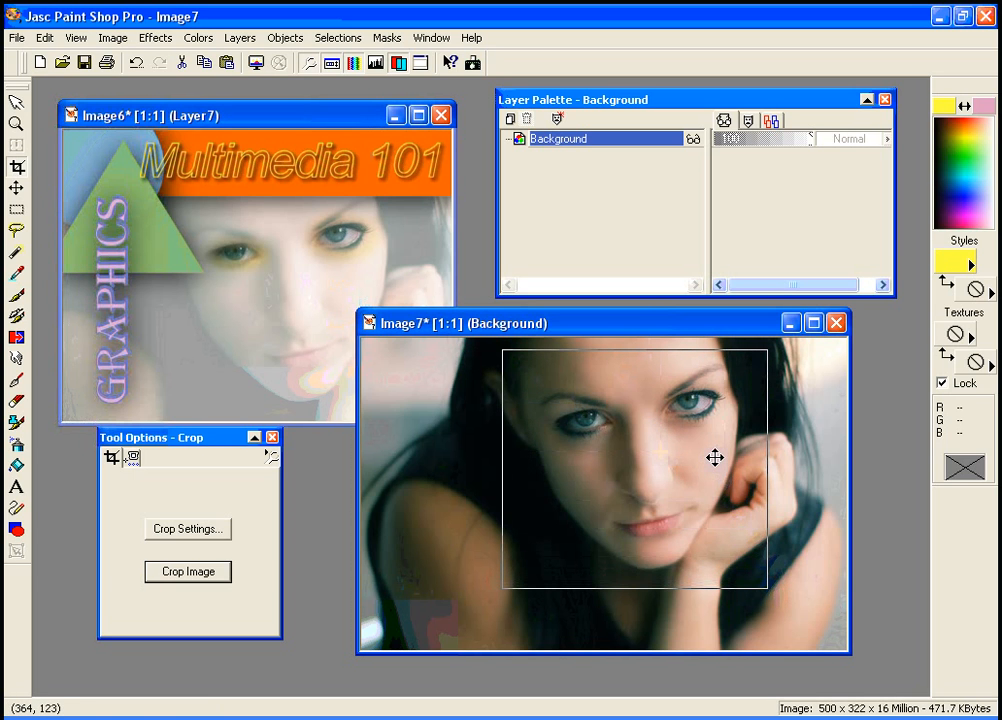
left_click(190, 571)
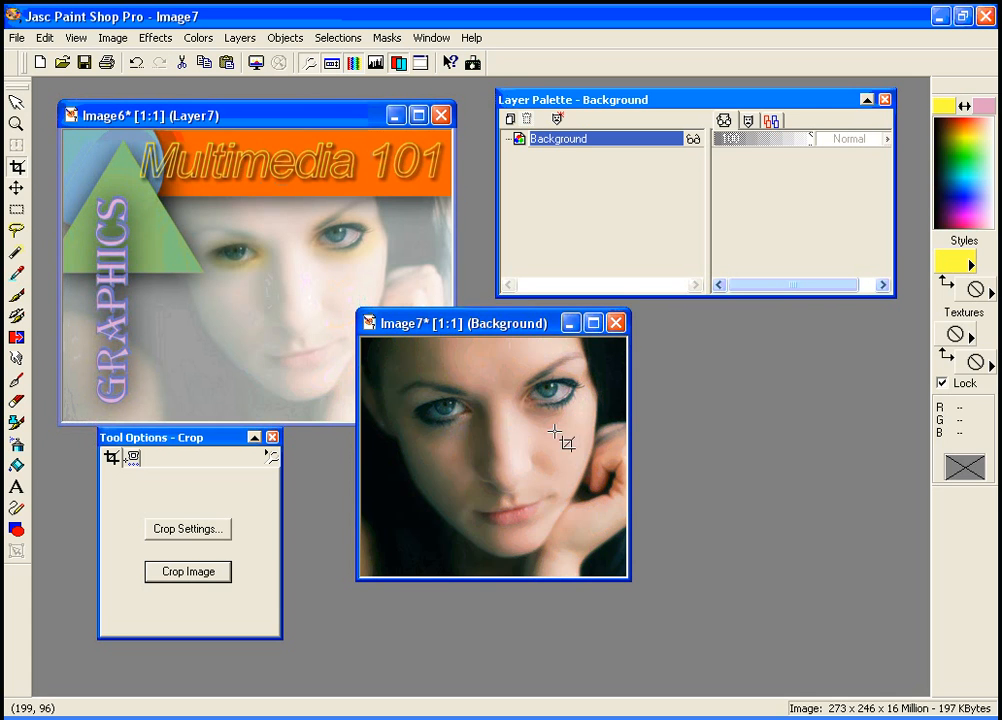
left_click(136, 64)
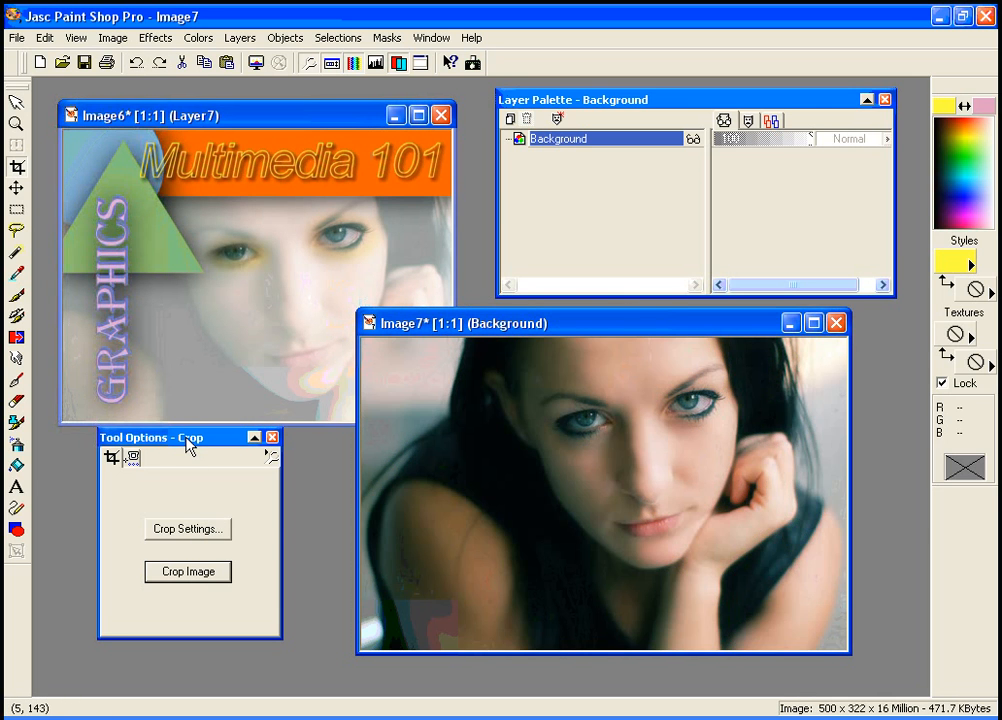
left_click_drag(188, 445, 226, 454)
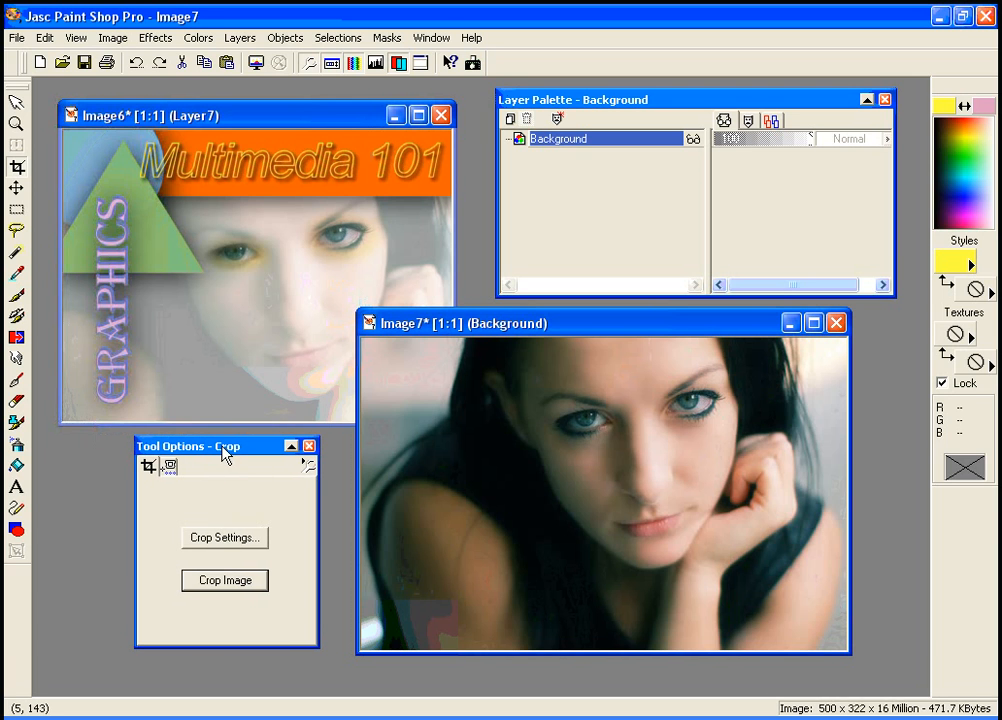
left_click_drag(462, 330, 530, 356)
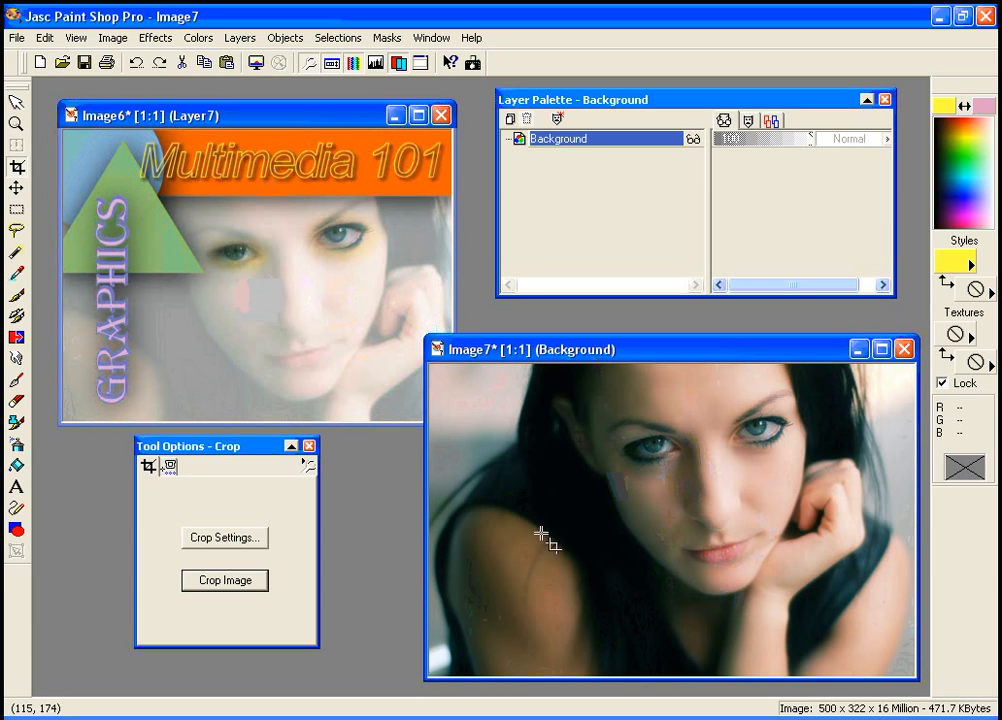
left_click(45, 38)
mouse_move(108, 214)
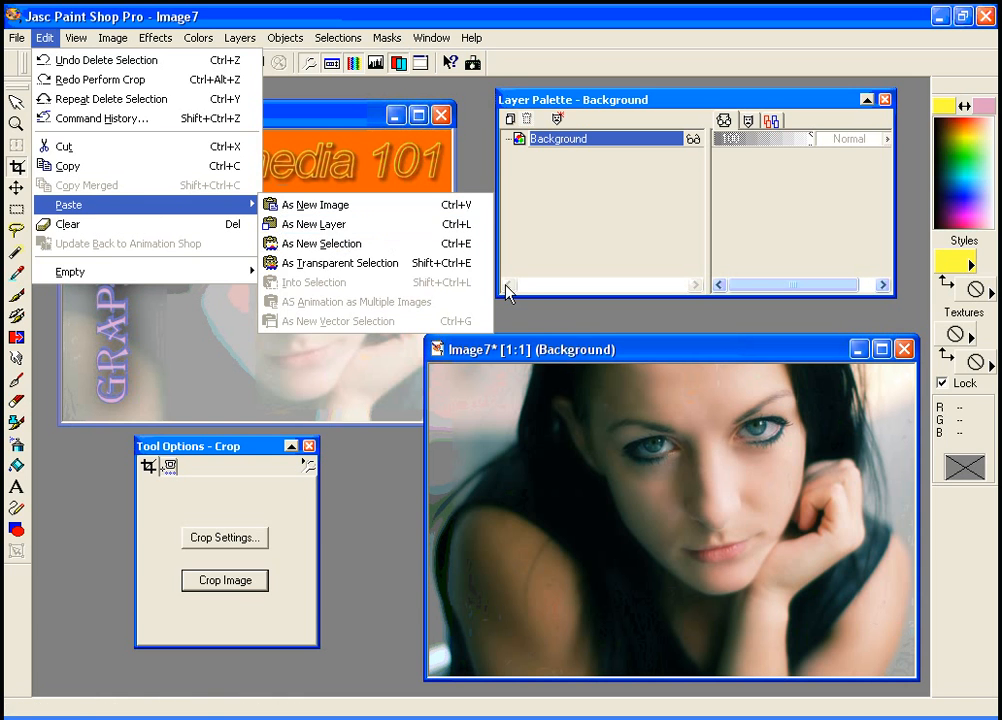
left_click(608, 358)
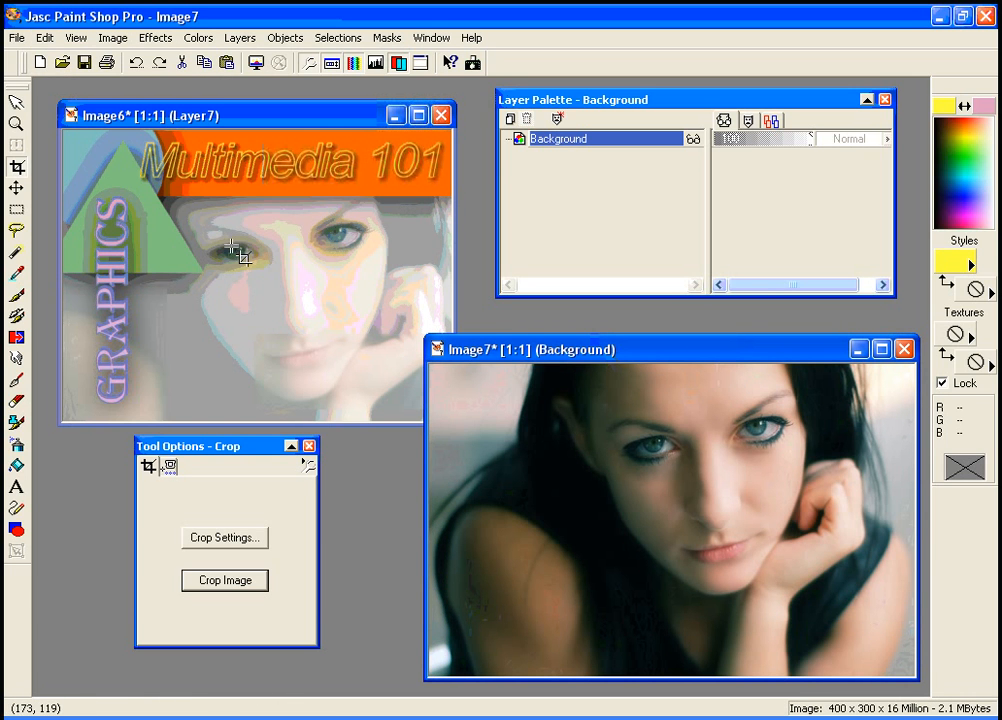